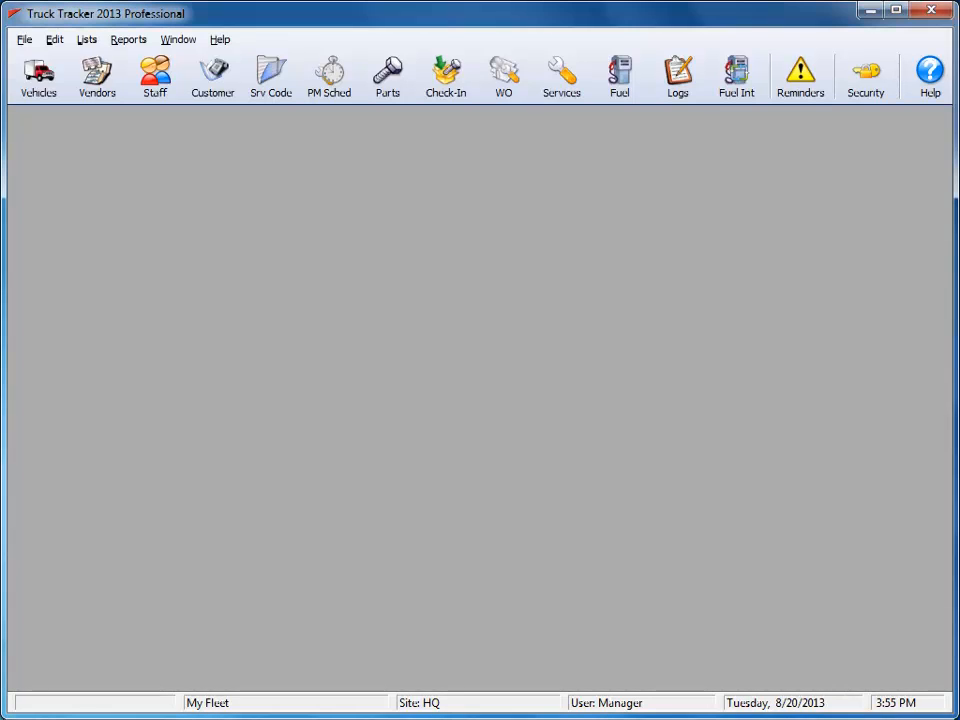
- Start a new work order and assign it to vehicle 006
click(508, 80)
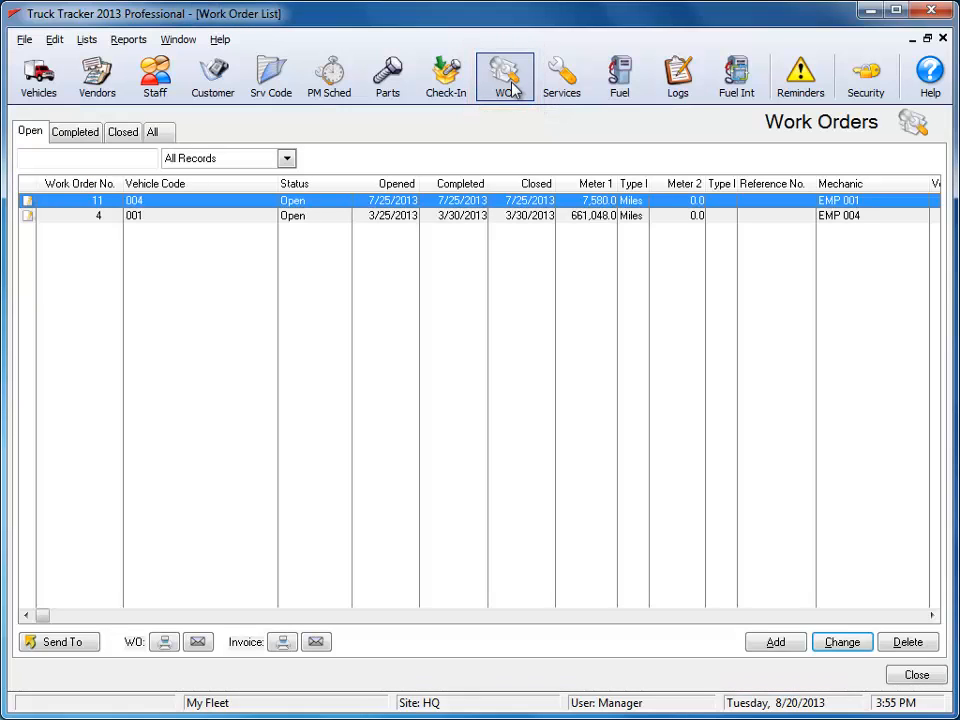
click(776, 643)
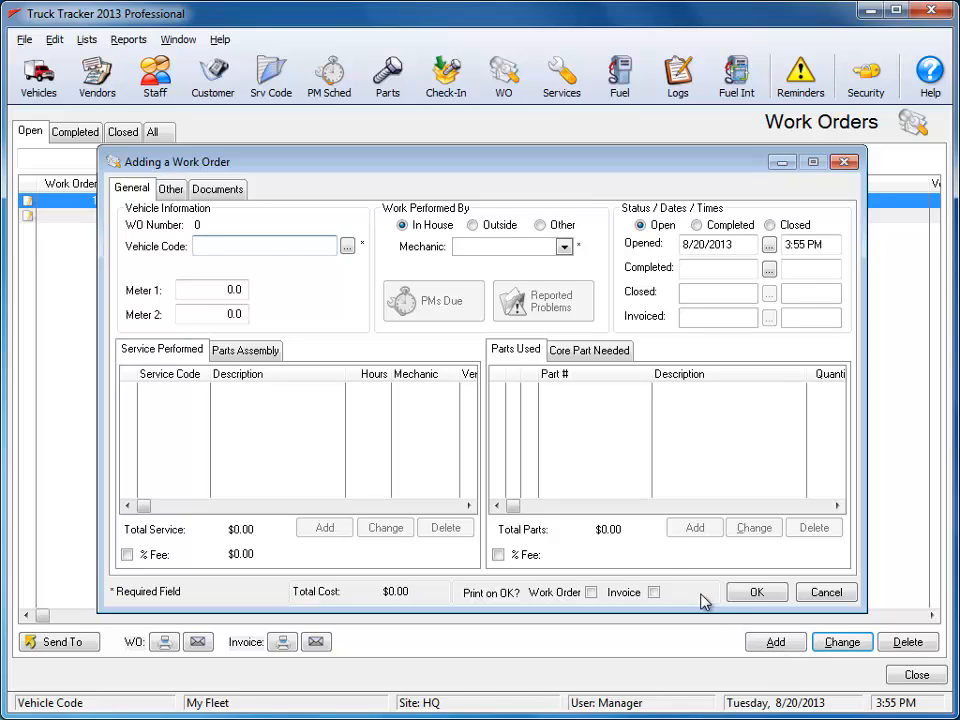
click(347, 246)
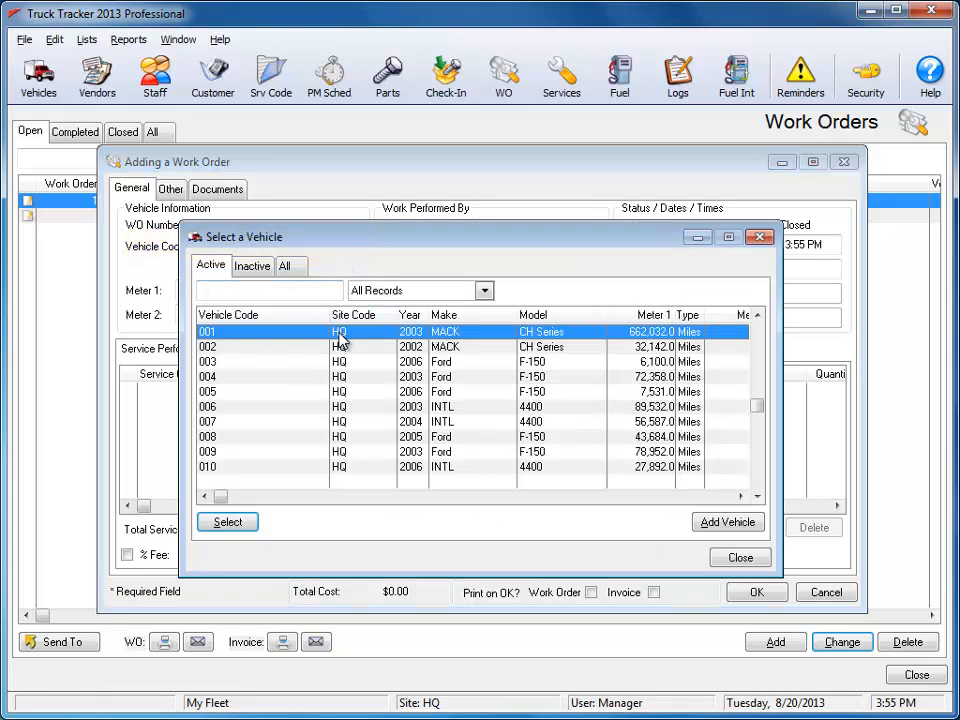
click(309, 405)
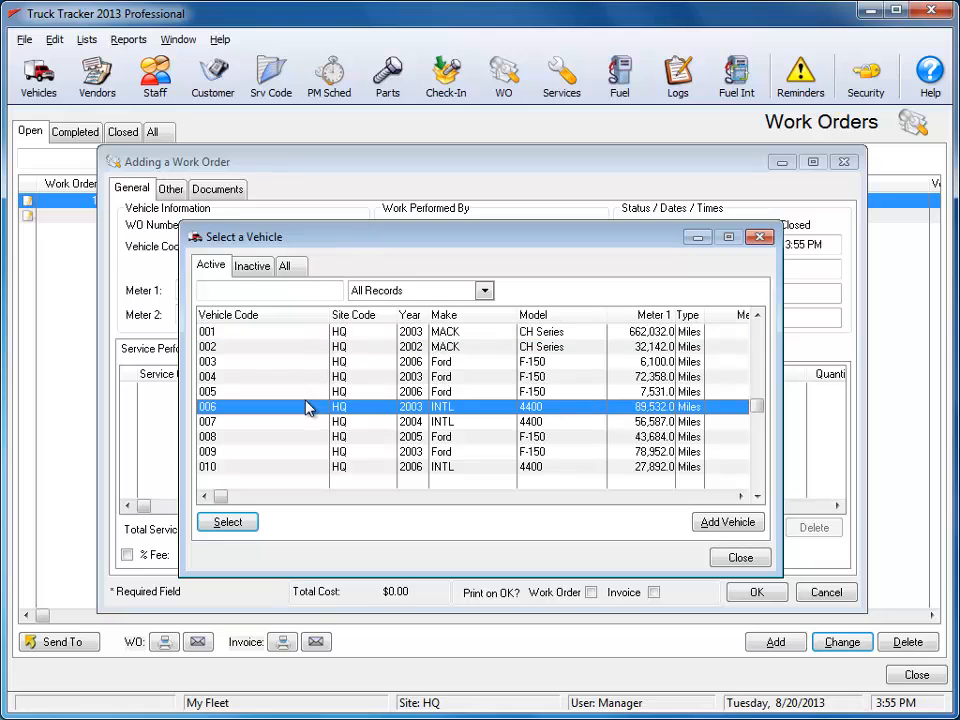
click(234, 522)
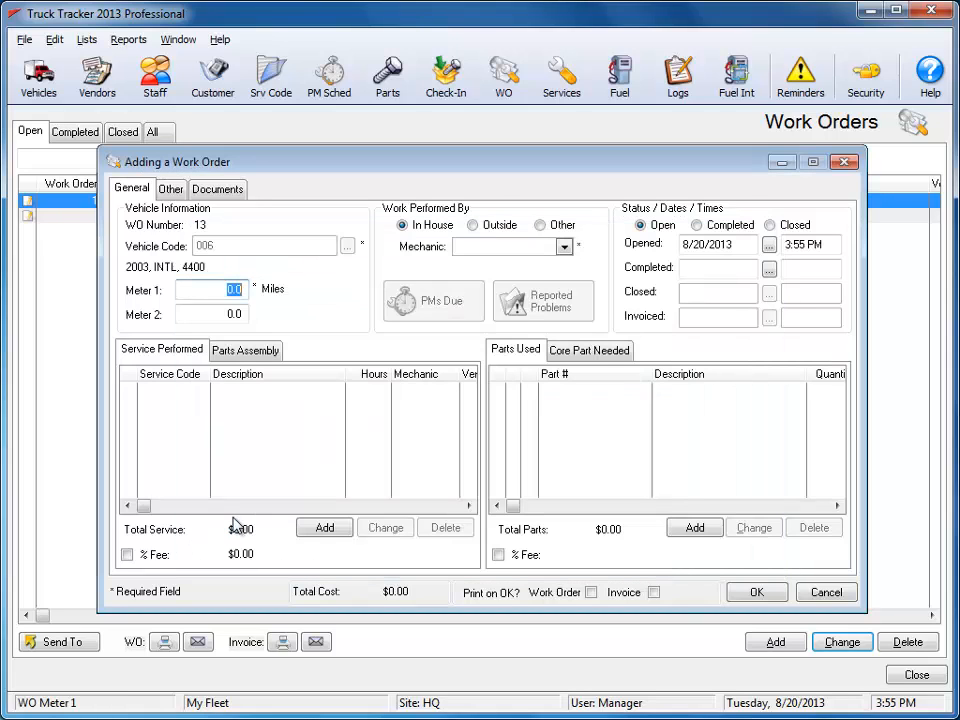
- Set the work order's Meter 1 to 95000 miles, choose in-house mechanic EMP 001, and save the order
text(95000)
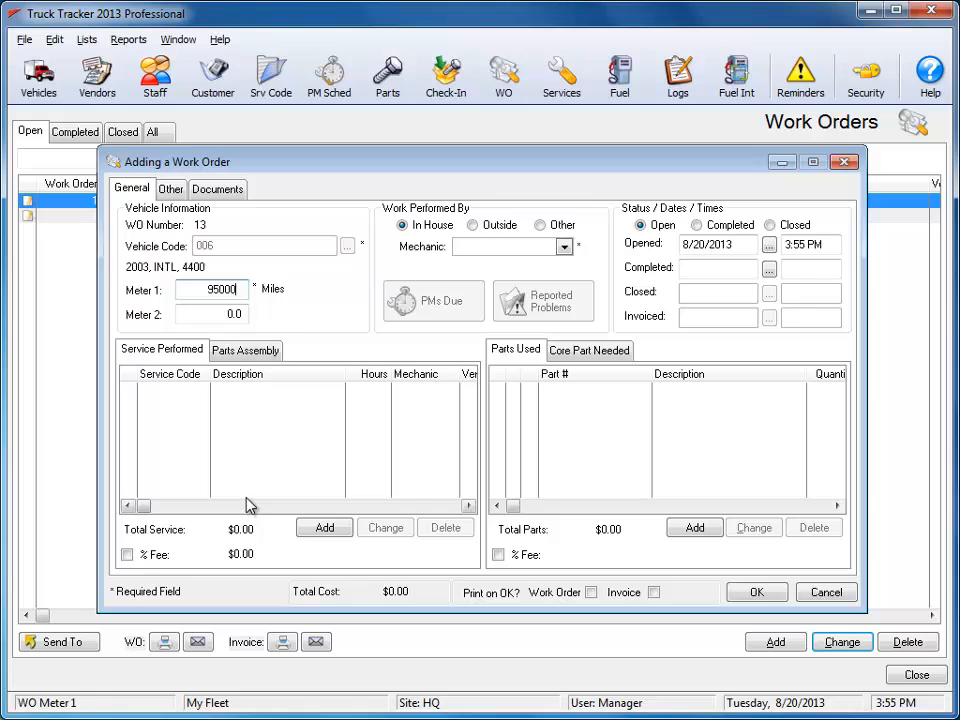
click(564, 247)
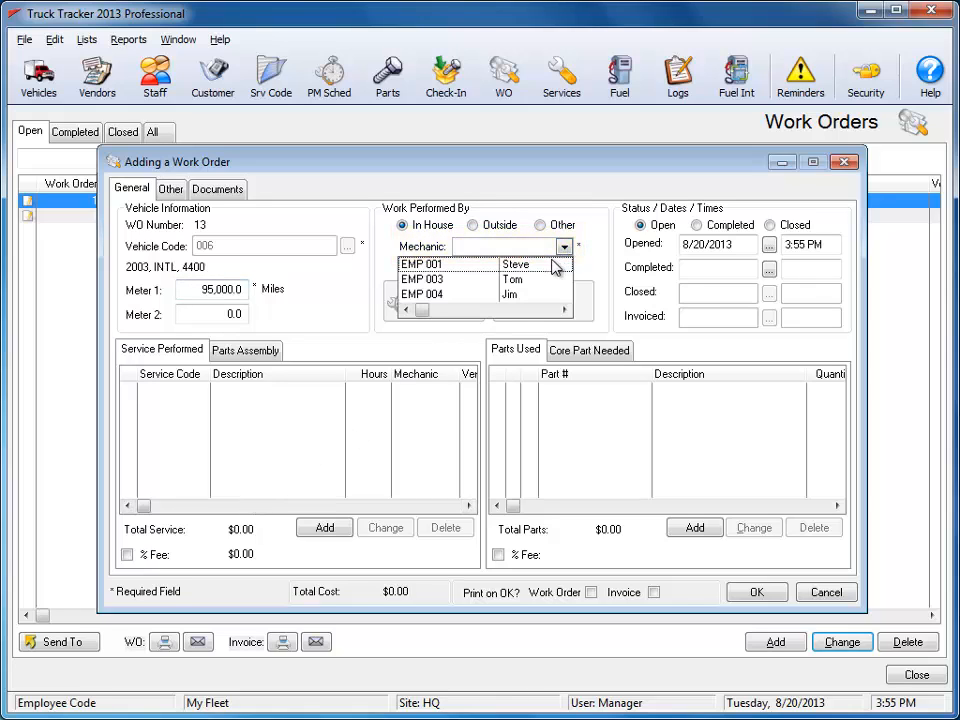
click(551, 267)
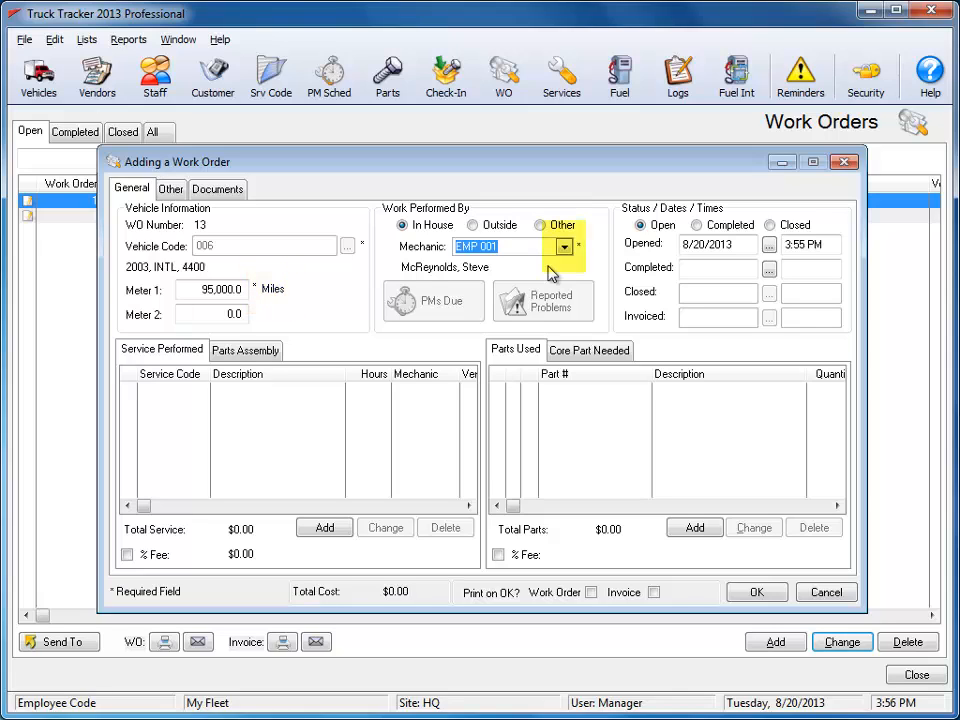
click(750, 593)
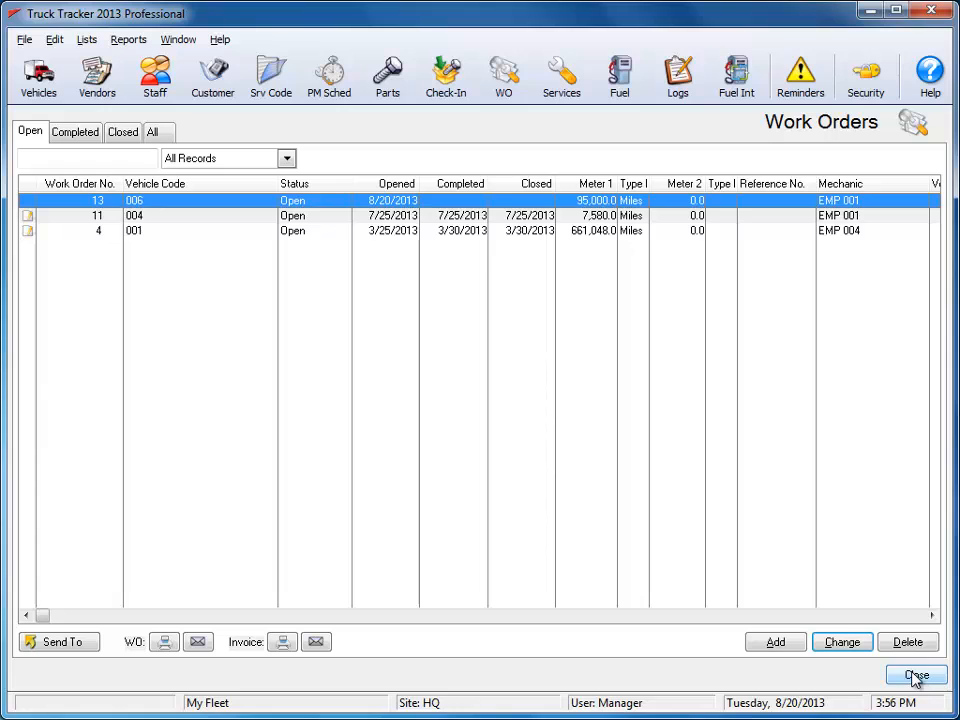
- Reopen vehicle 006's work order and start a service entry with service code 0100, Misc. Repairs
double_click(185, 201)
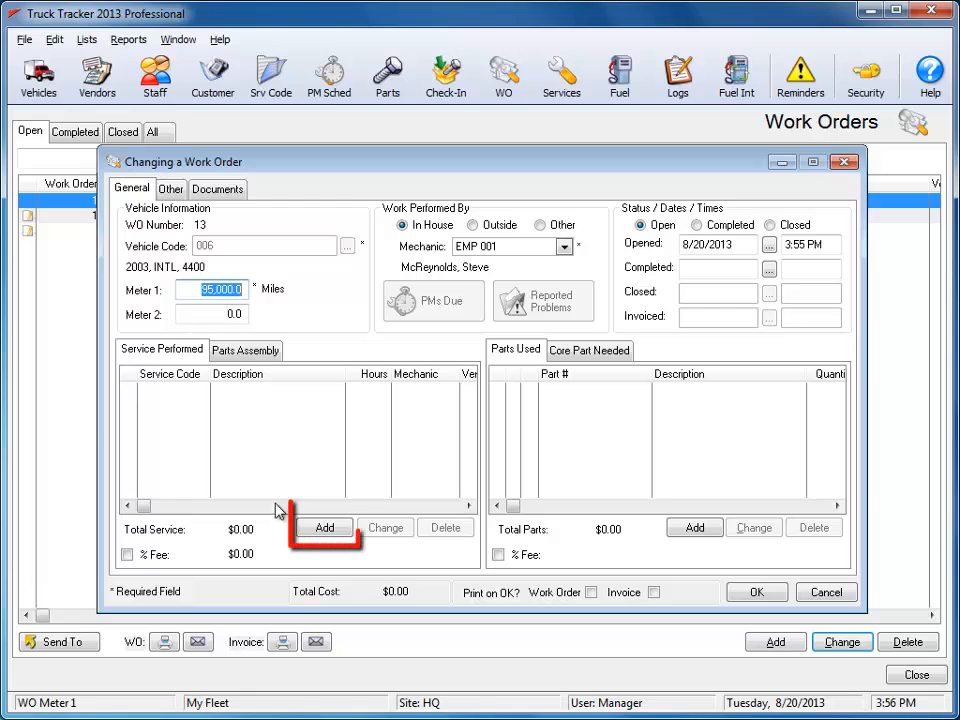
click(318, 528)
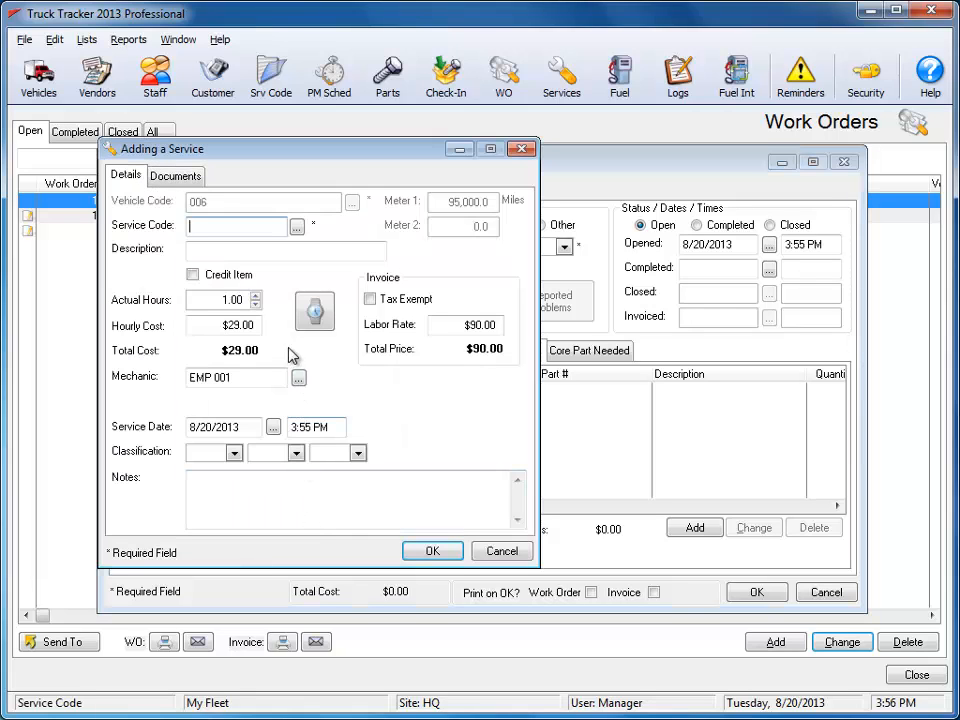
click(296, 226)
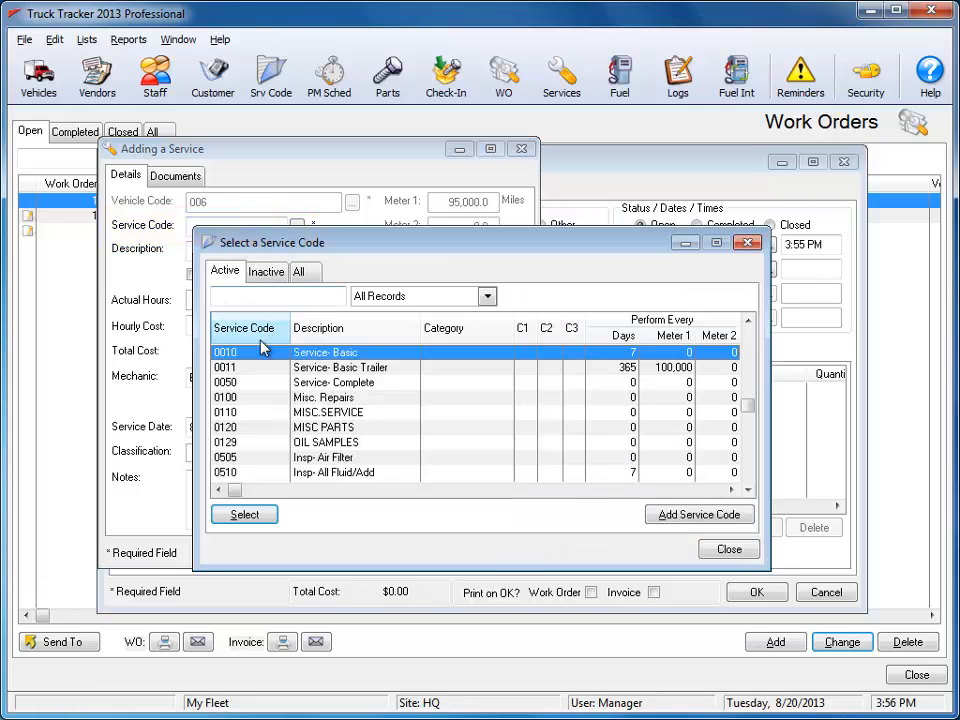
click(248, 400)
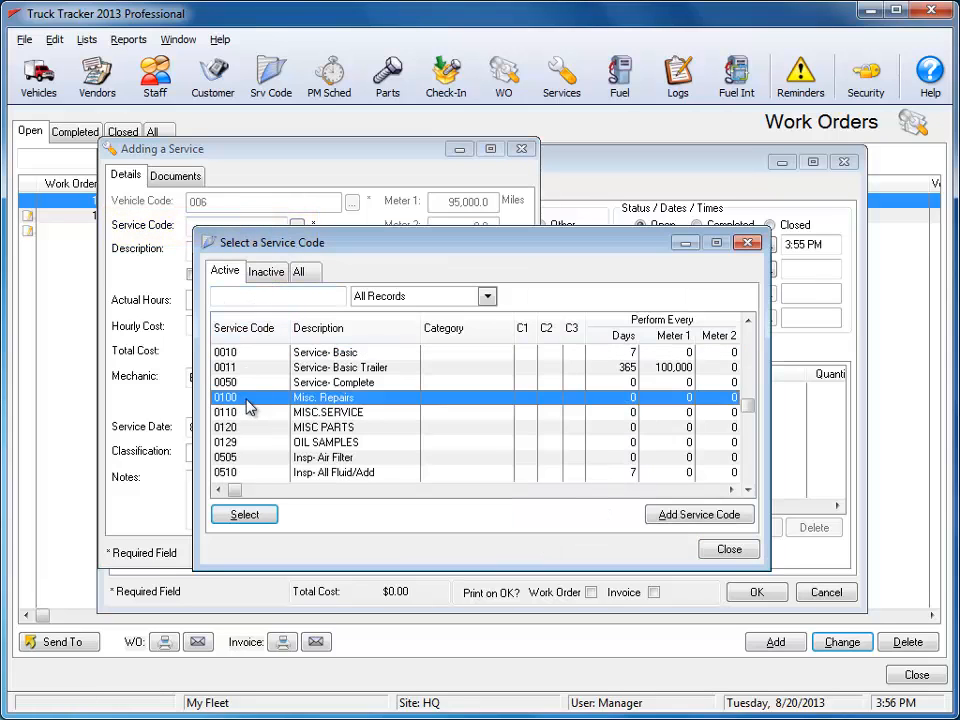
click(244, 514)
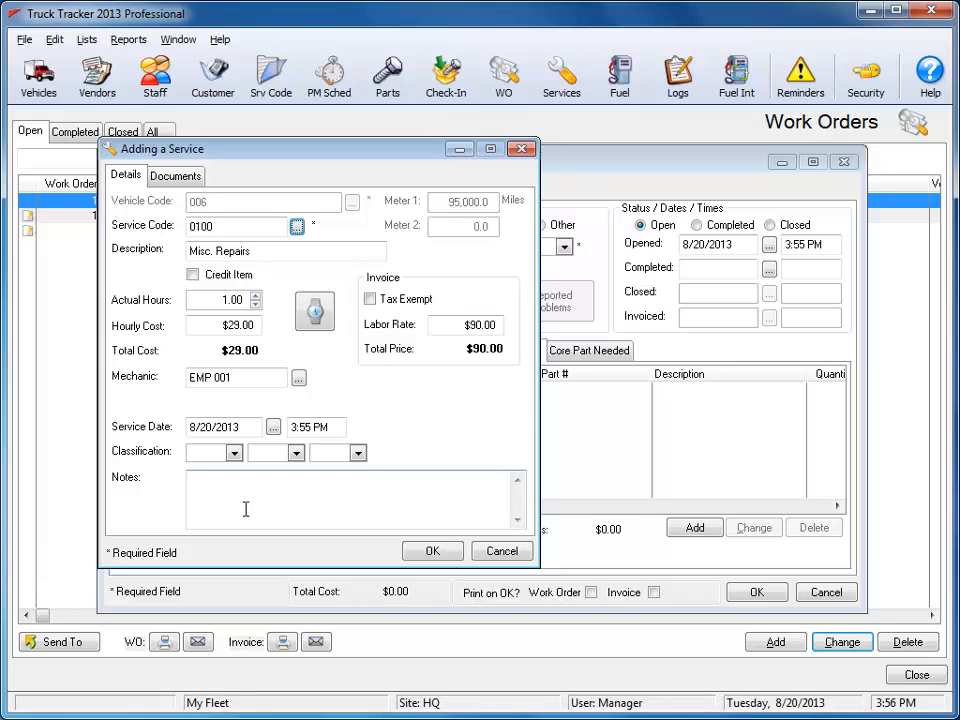
- Set the service's actual hours to 0.00, enter the note "A/C NOT BLOWING COLD AIR", and save the service and work order
click(257, 305)
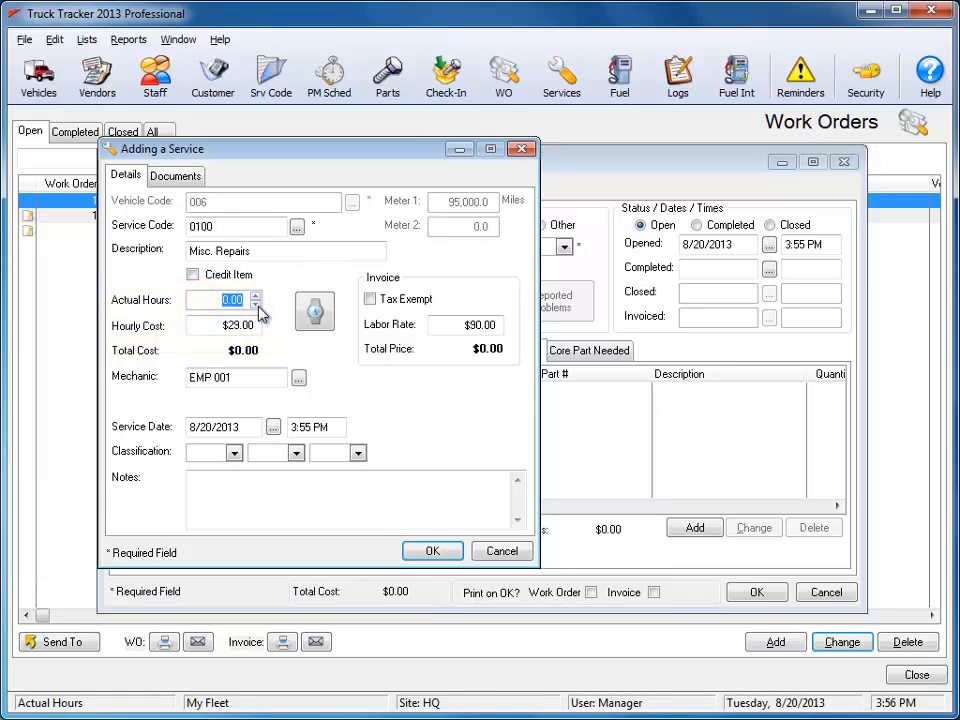
click(197, 484)
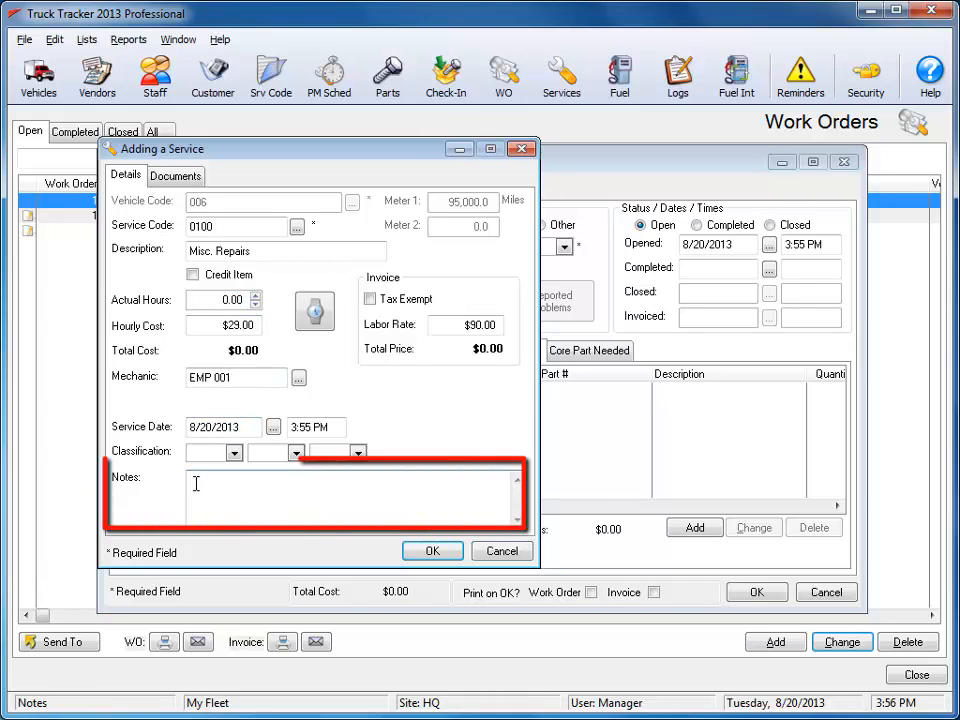
text(A)
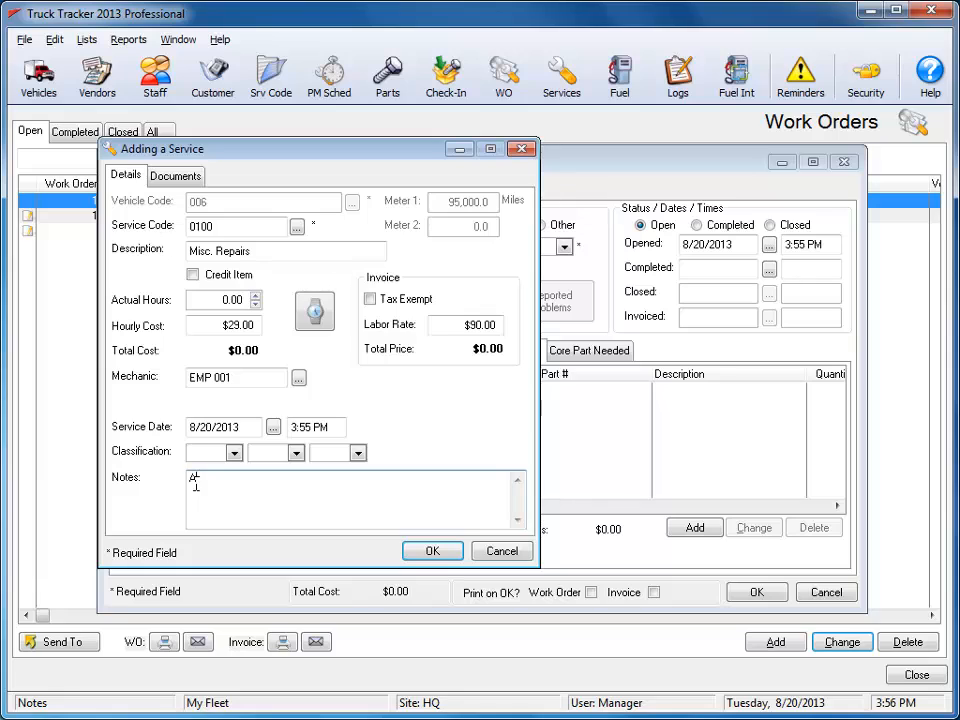
text(/C NOT BLOWING )
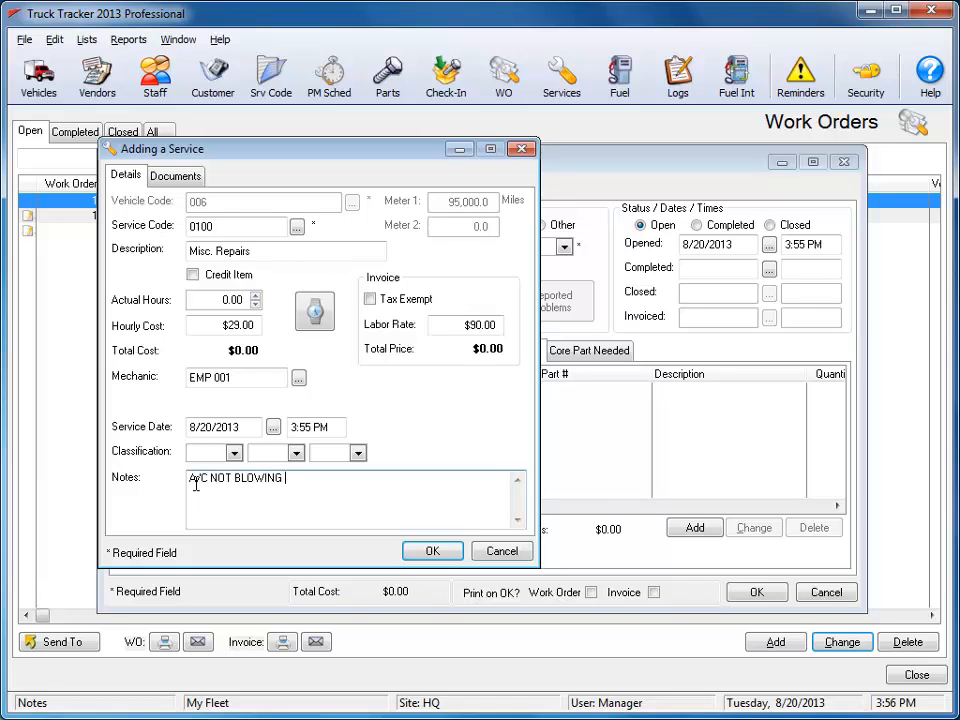
text(COLD AIR)
click(428, 556)
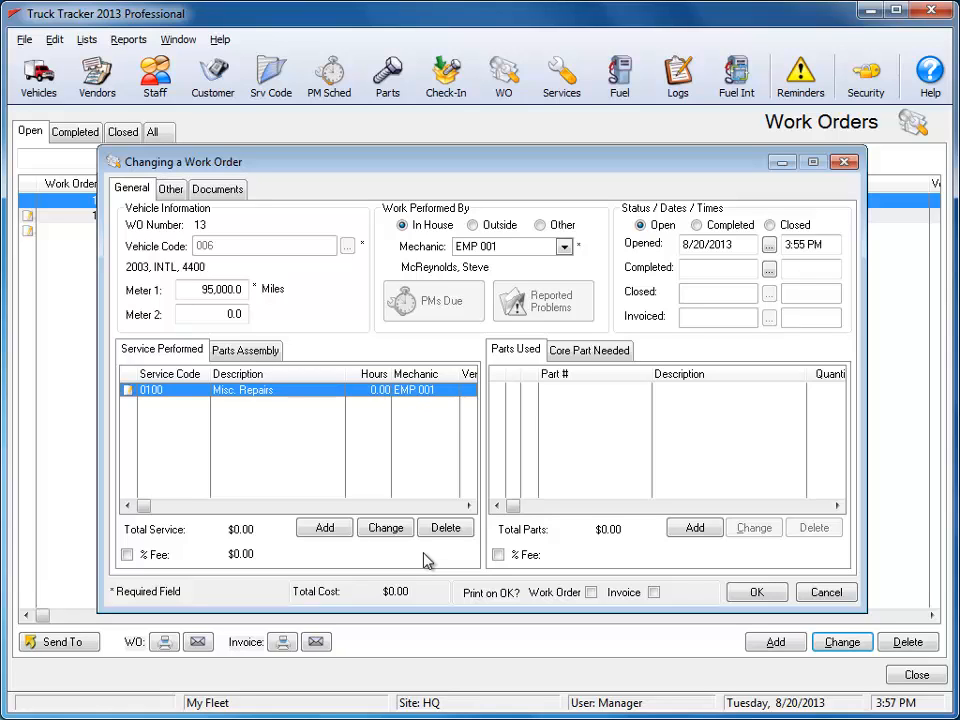
click(755, 593)
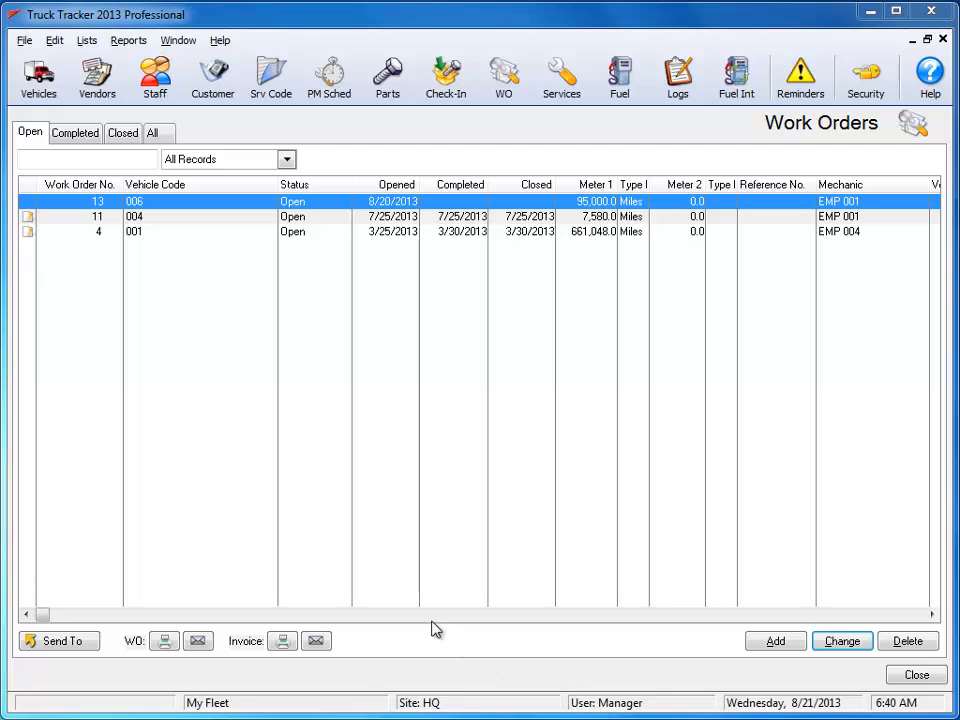
- Add the work order note "A/C NOT WORKING, WARM AIR BLOWING" to vehicle 006's work order and save it
double_click(206, 205)
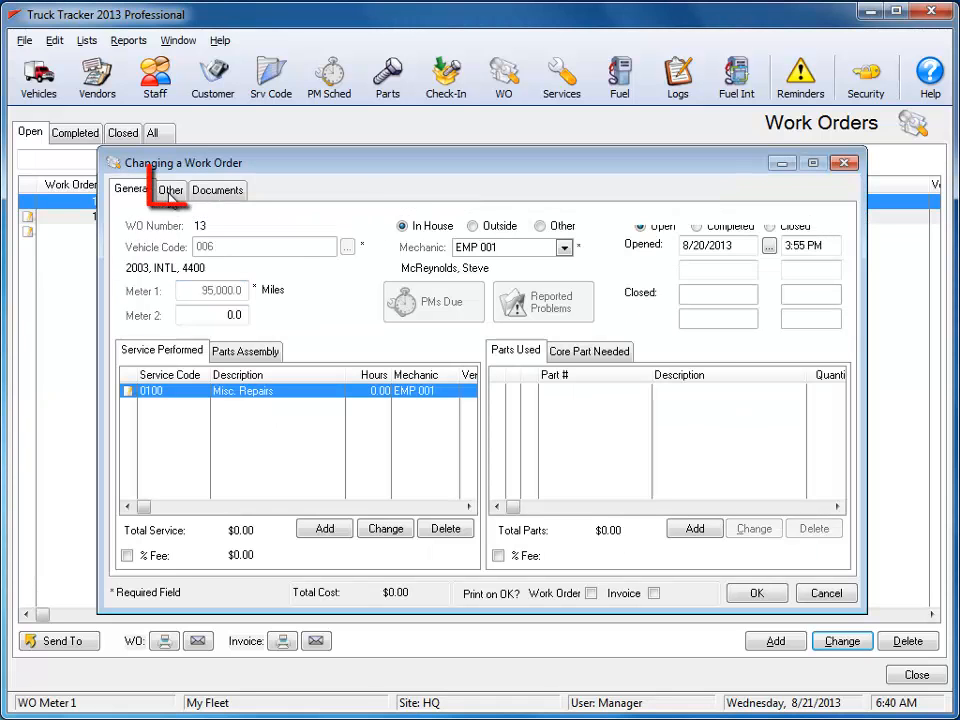
click(171, 192)
click(130, 416)
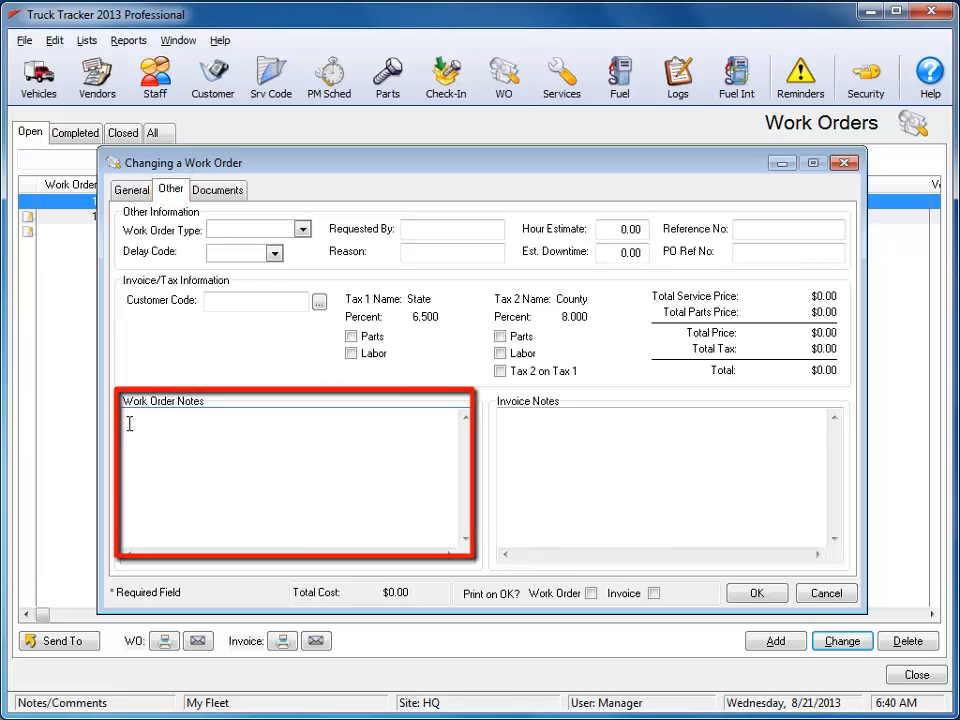
text(A/C)
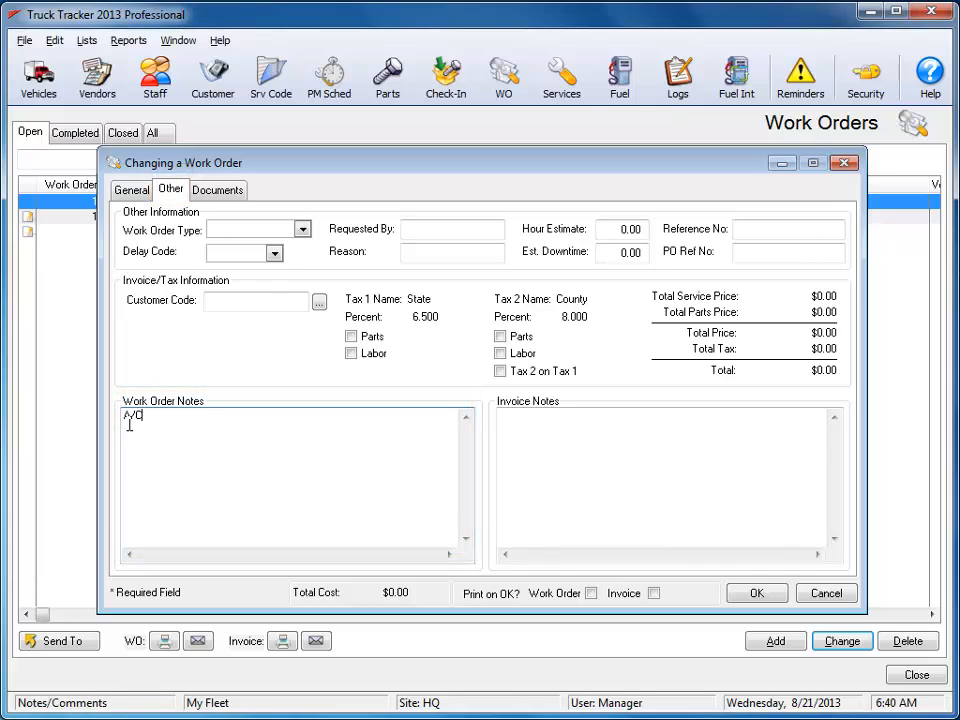
text( NOT WORKING, WARM AIR )
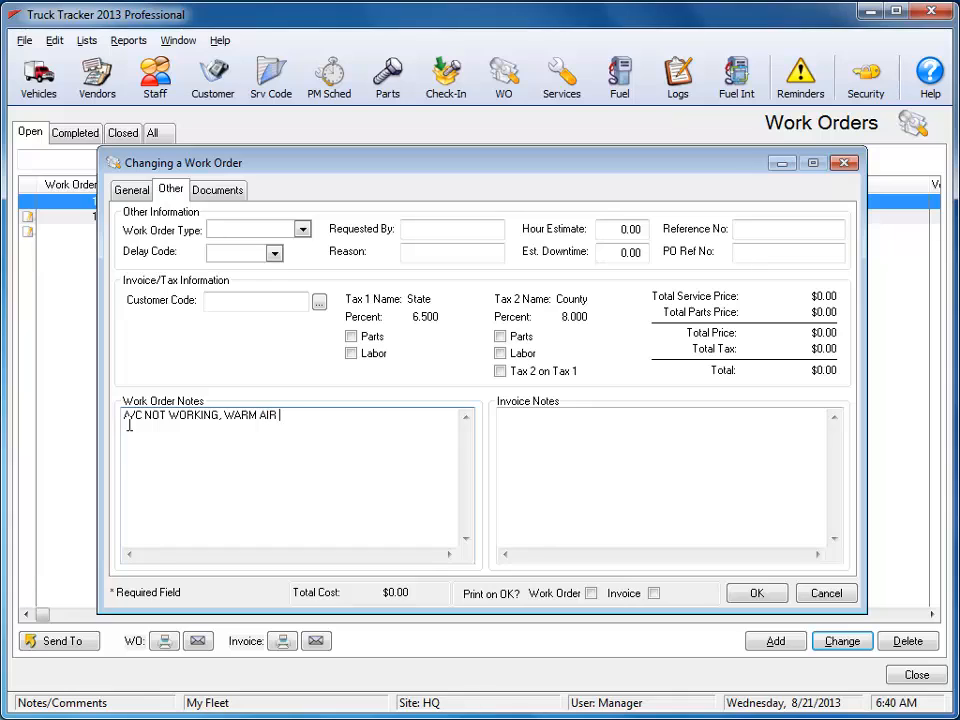
text(BLOWING)
click(757, 595)
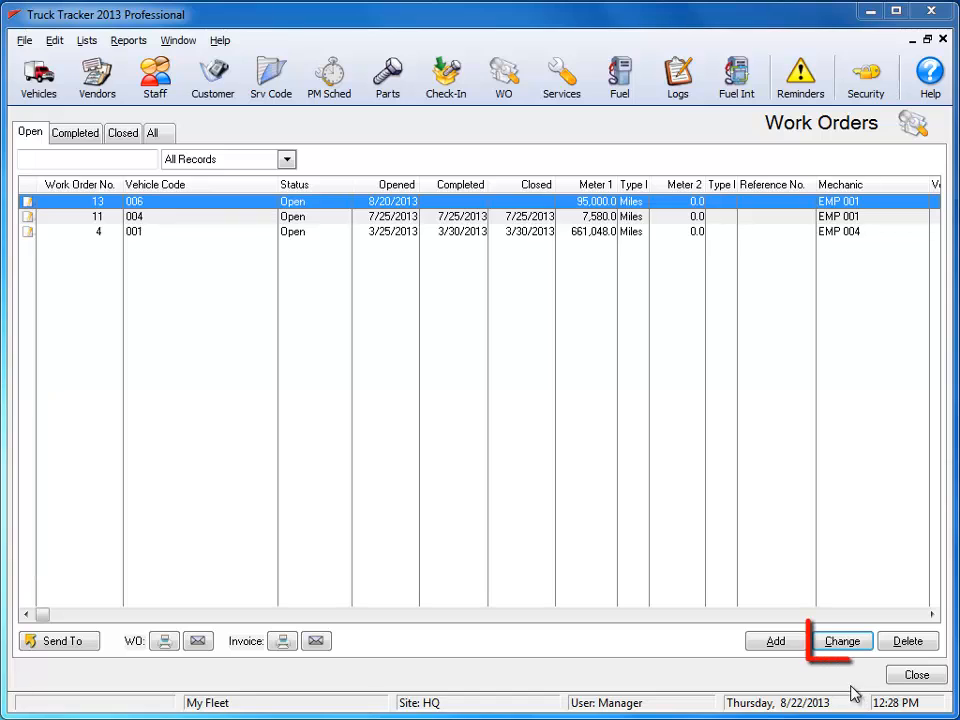
- Add one of part 66134, RELAY, HELLA, to the parts used on vehicle 006's work order and view its cost details
click(841, 642)
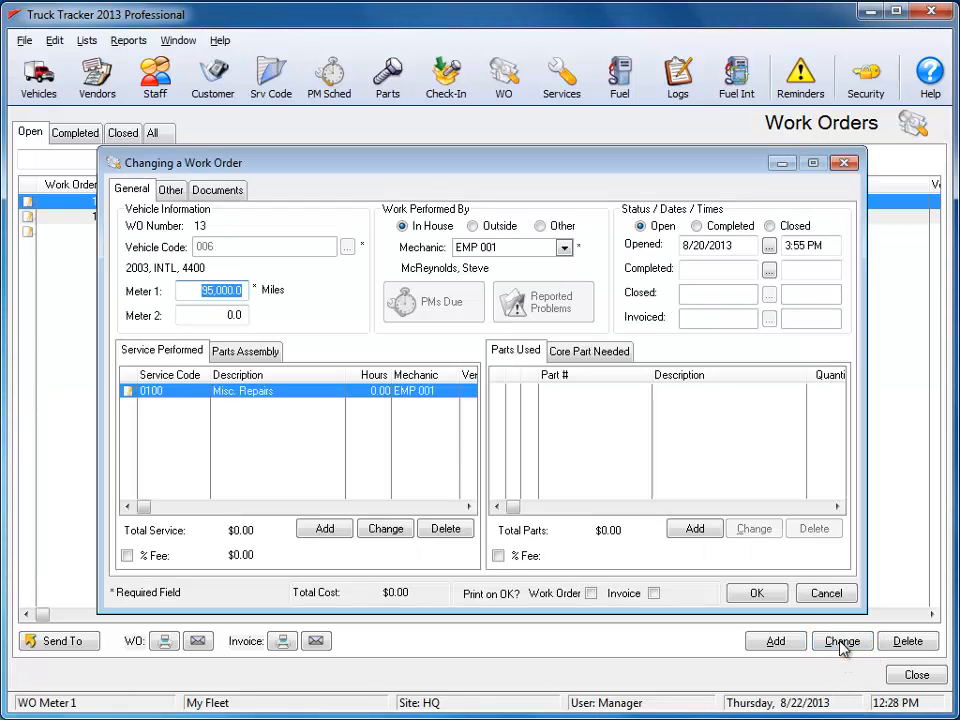
click(690, 530)
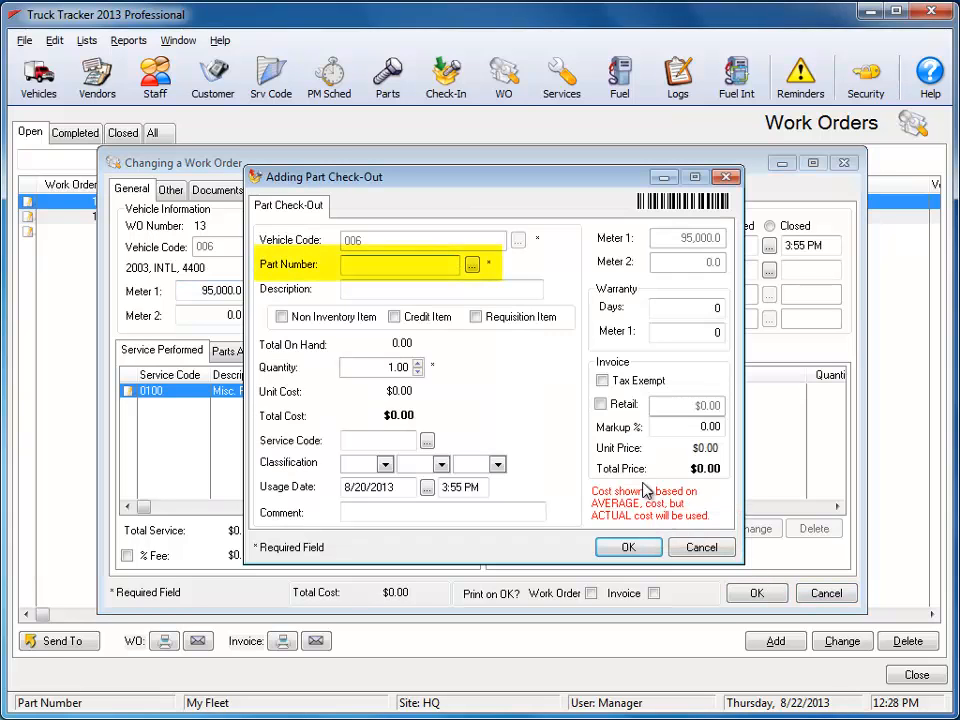
click(470, 265)
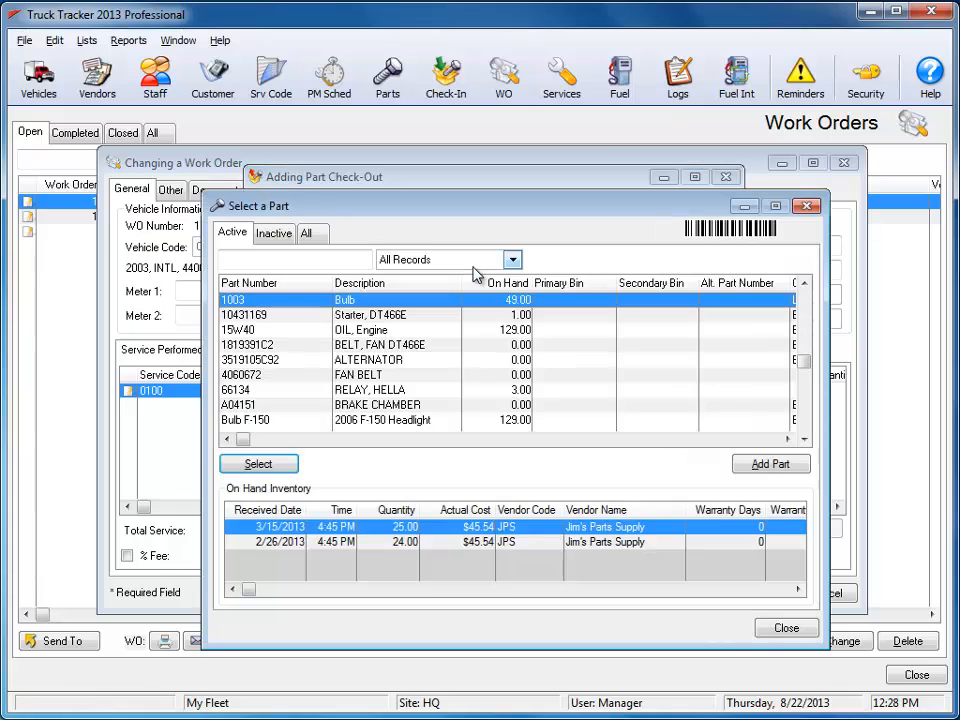
click(459, 390)
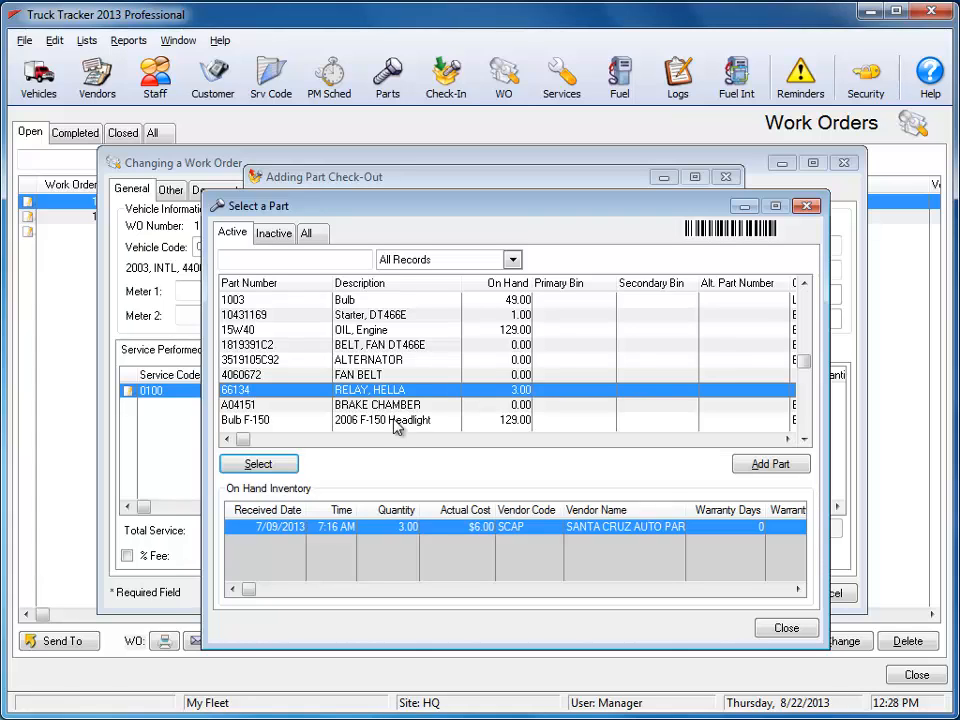
click(289, 466)
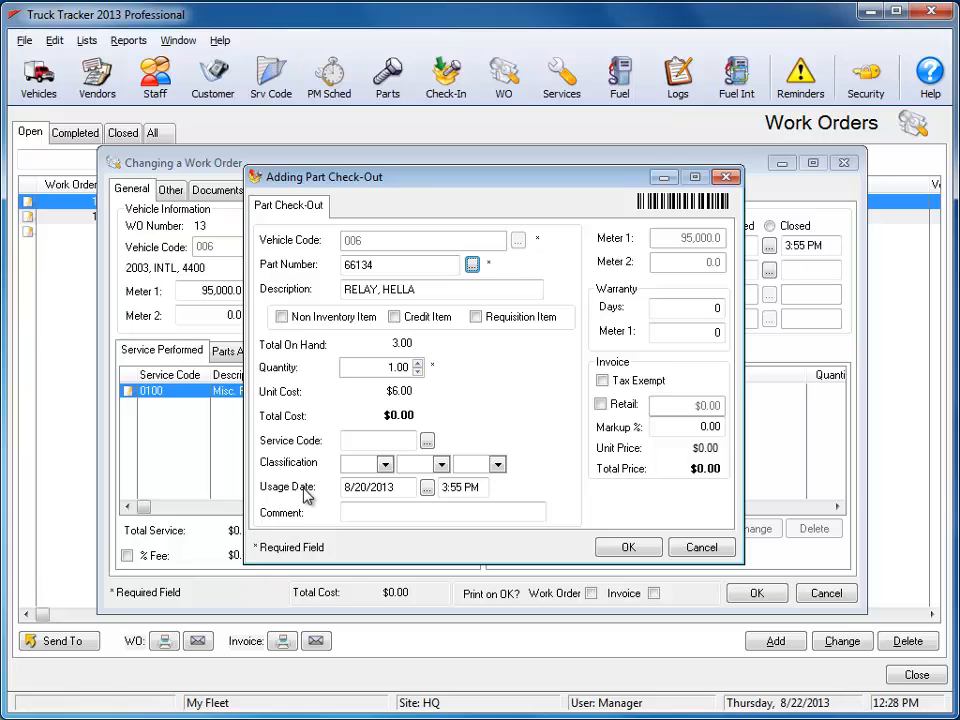
click(608, 550)
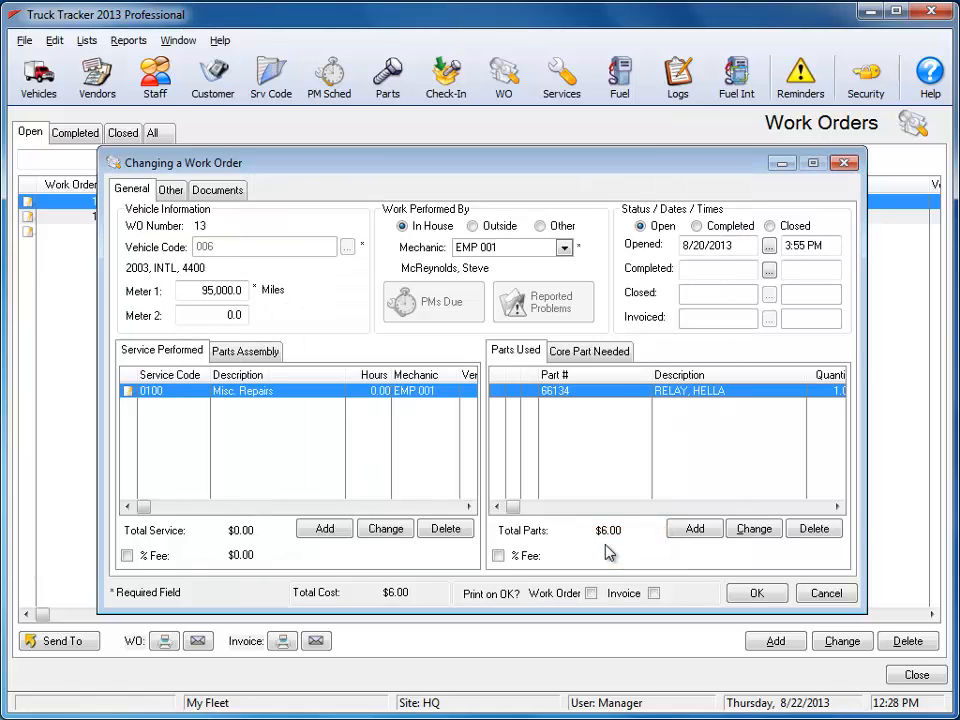
click(837, 507)
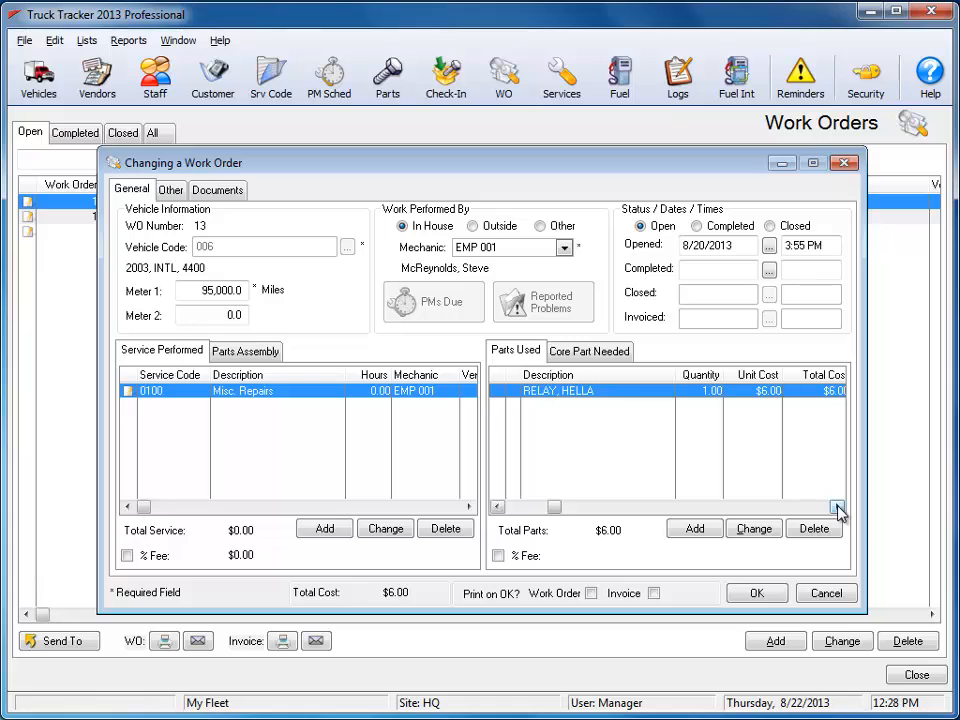
- Set the actual hours of the Misc. Repairs service to 1.00 and save the service
click(378, 530)
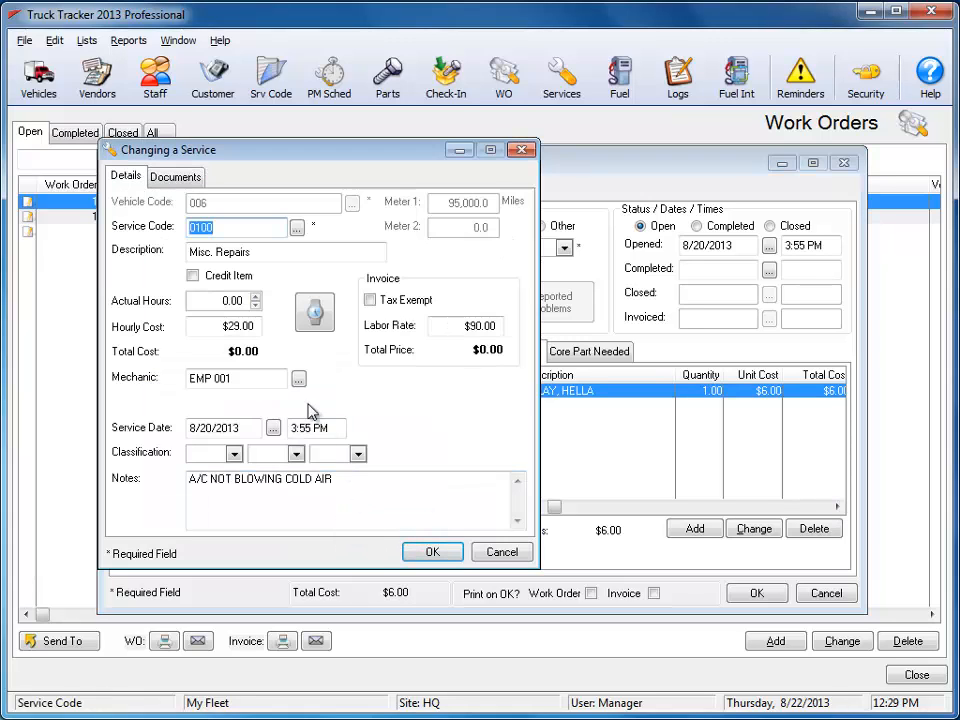
click(256, 297)
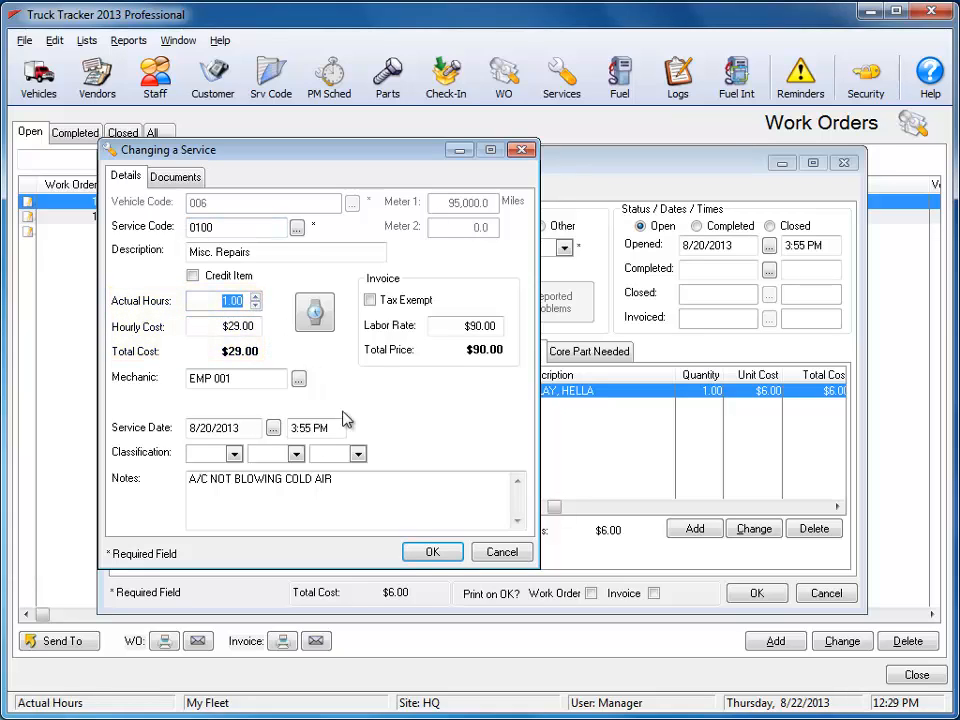
click(430, 553)
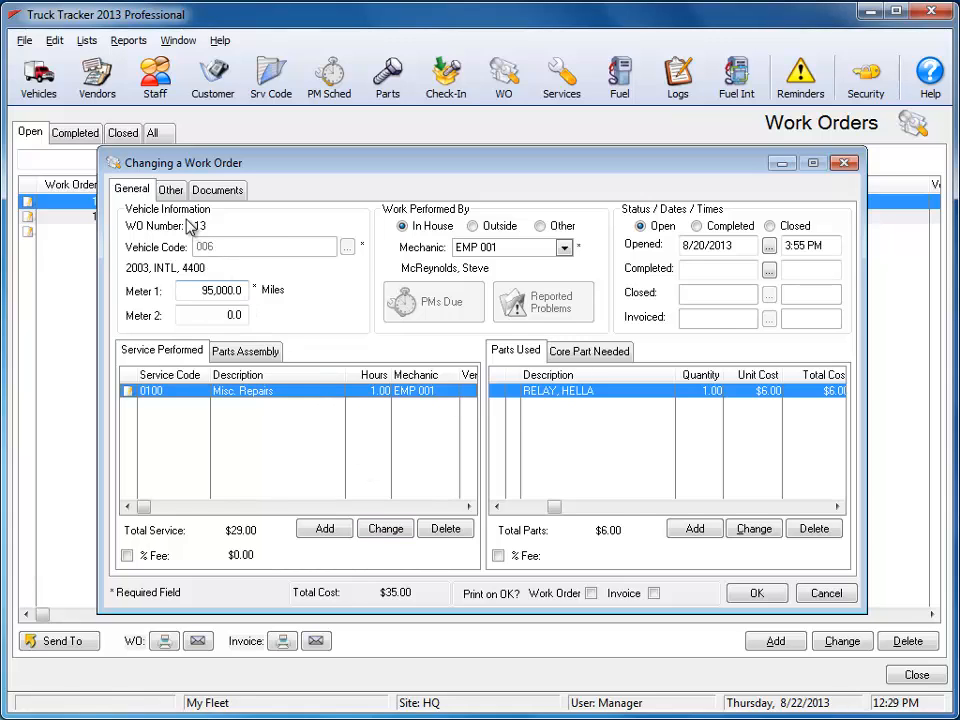
- Append ", FOUND FAULTY RELAY" to the work order notes of vehicle 006's work order and save it
click(172, 191)
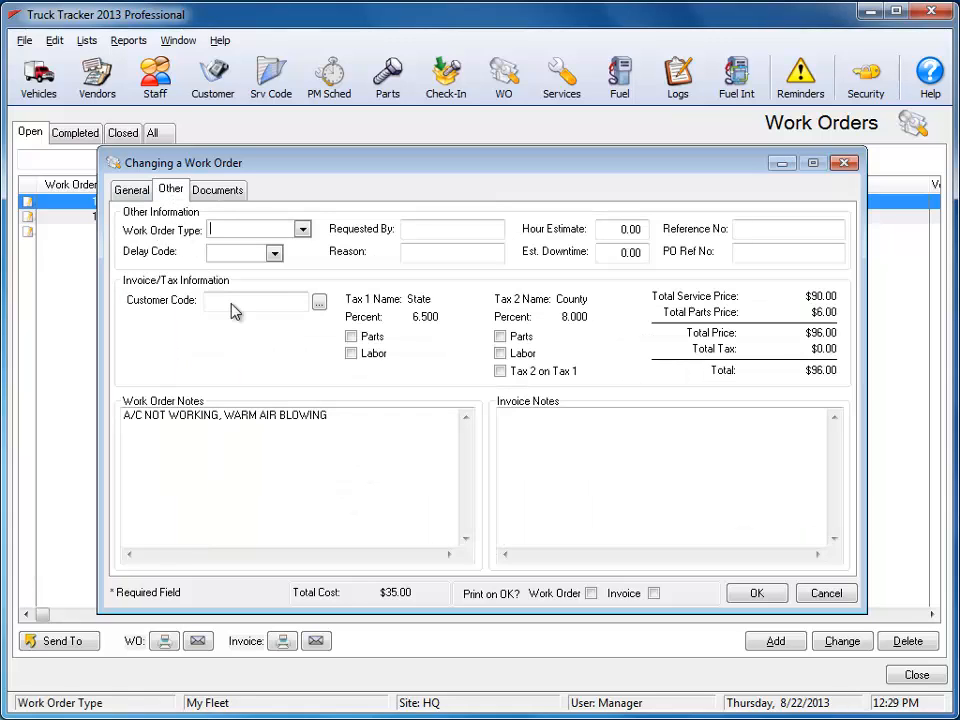
click(332, 413)
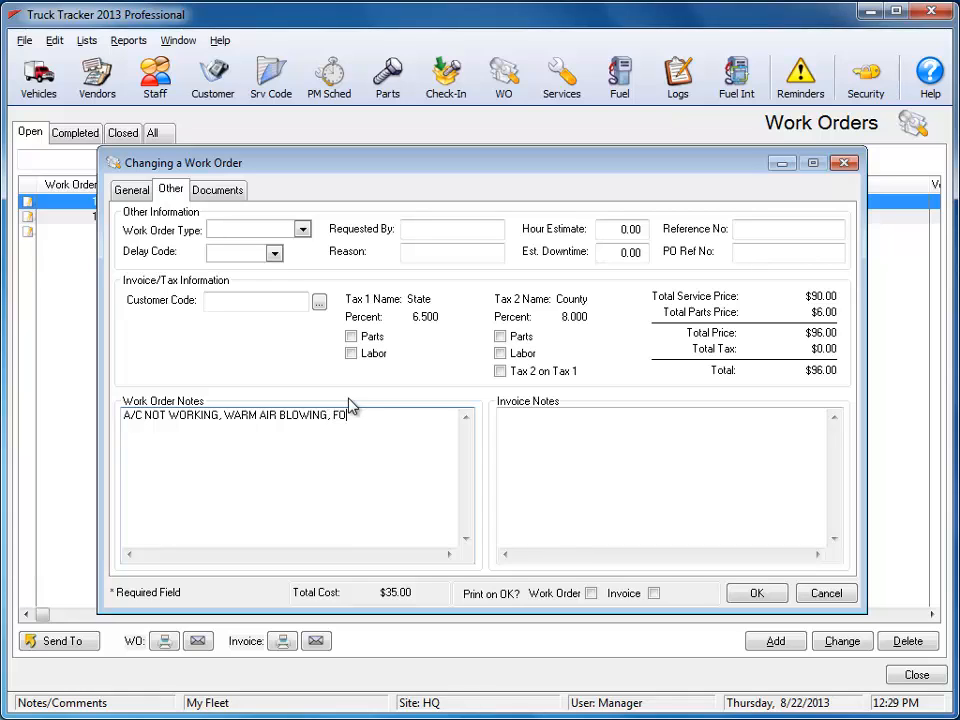
text(, FOUND FAULTY RELAY)
click(752, 593)
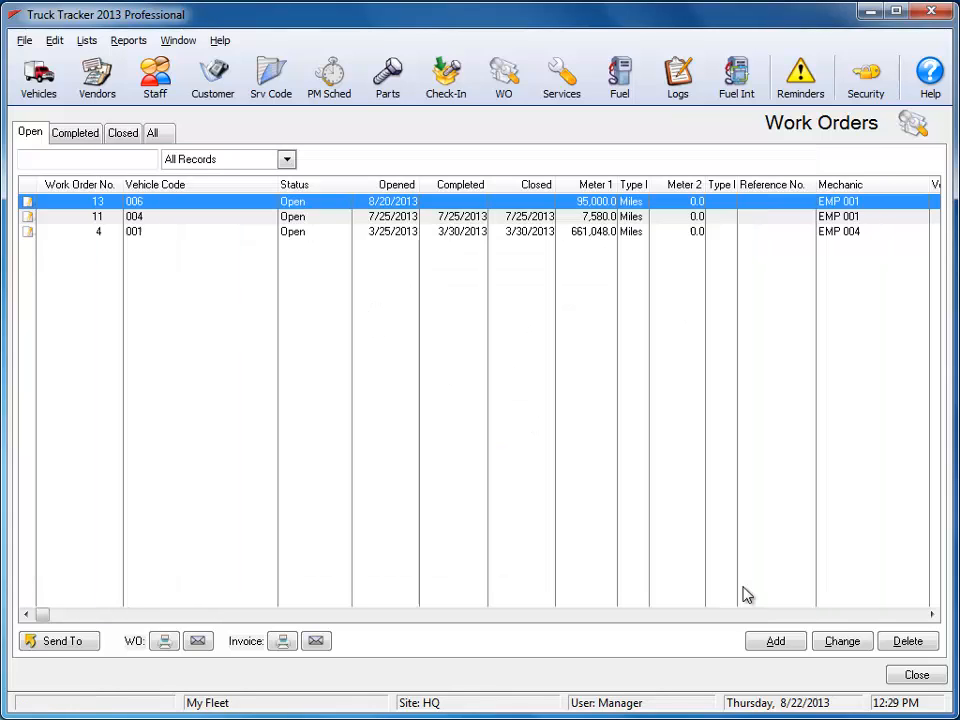
- Reopen vehicle 006's work order and start a part check-out for part 4060672, FAN BELT
click(840, 642)
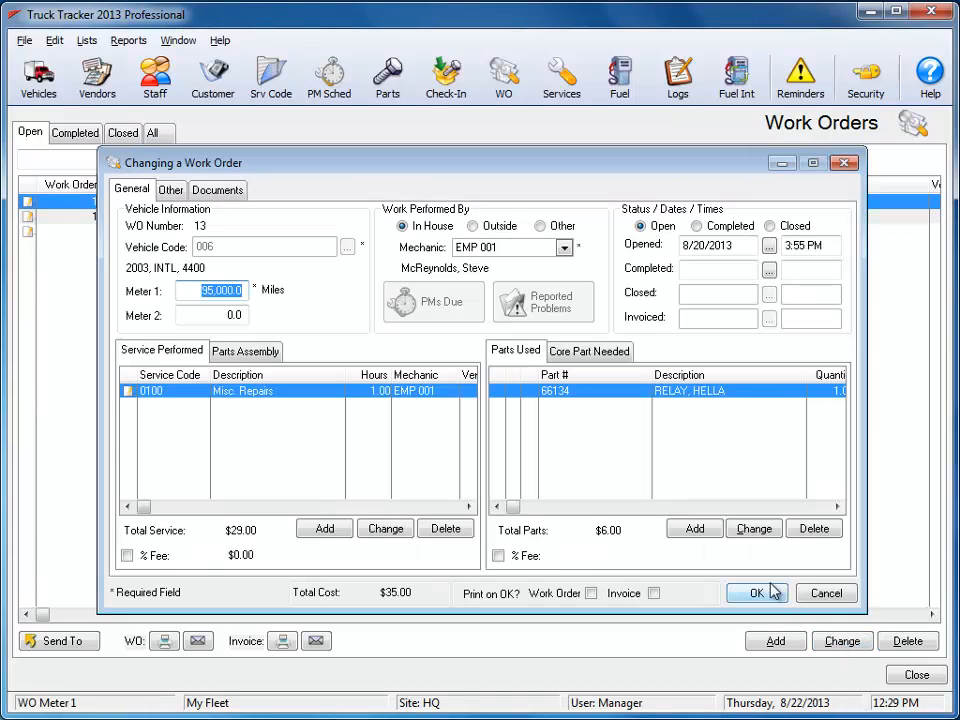
click(695, 529)
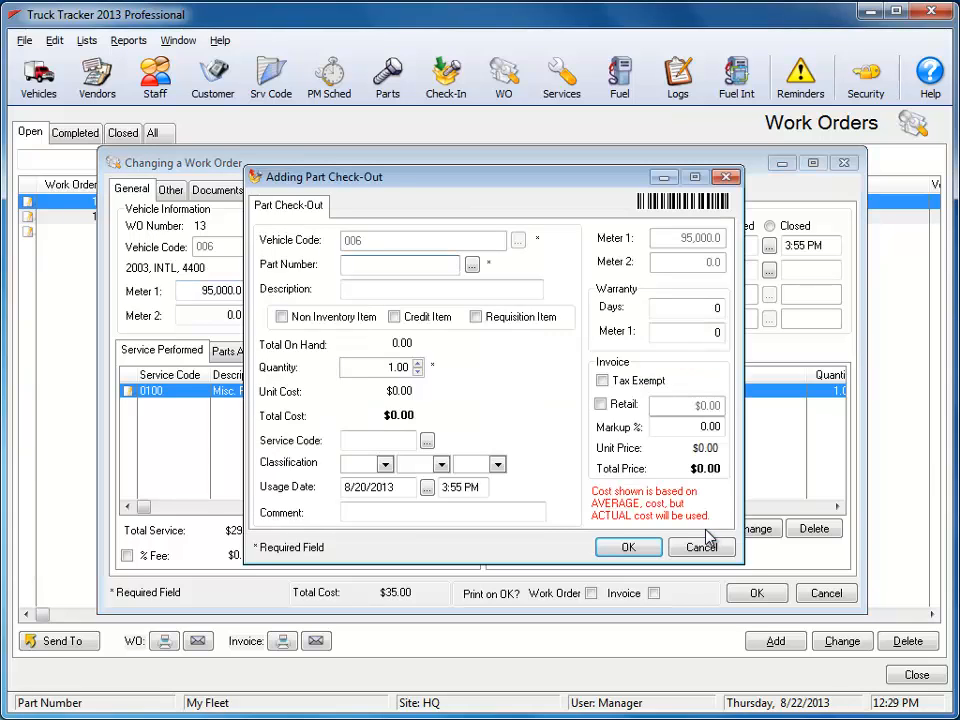
click(472, 265)
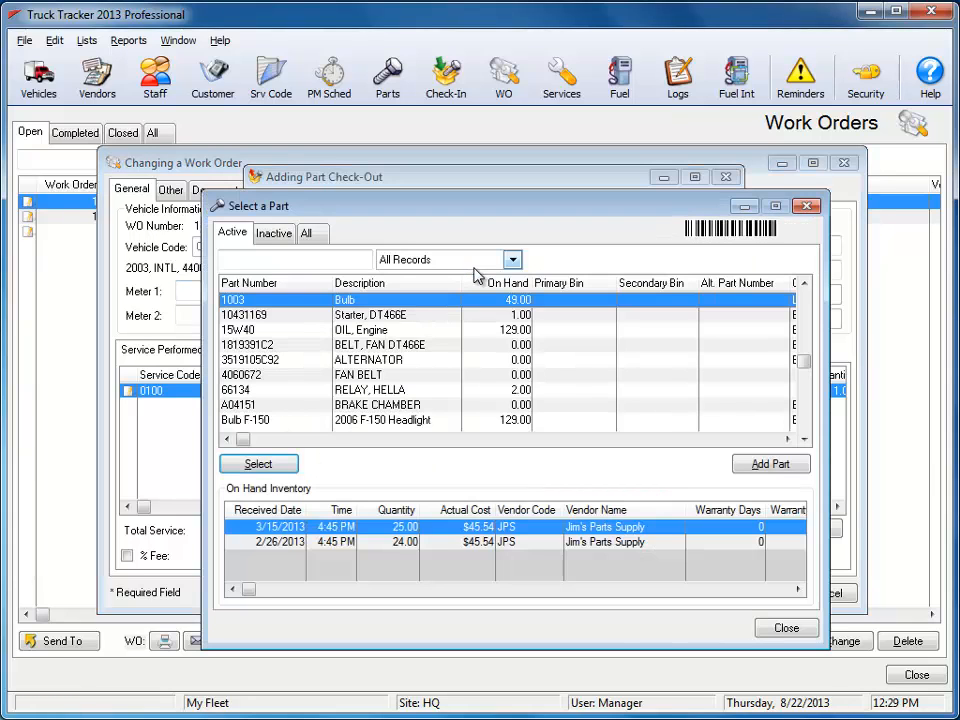
click(464, 376)
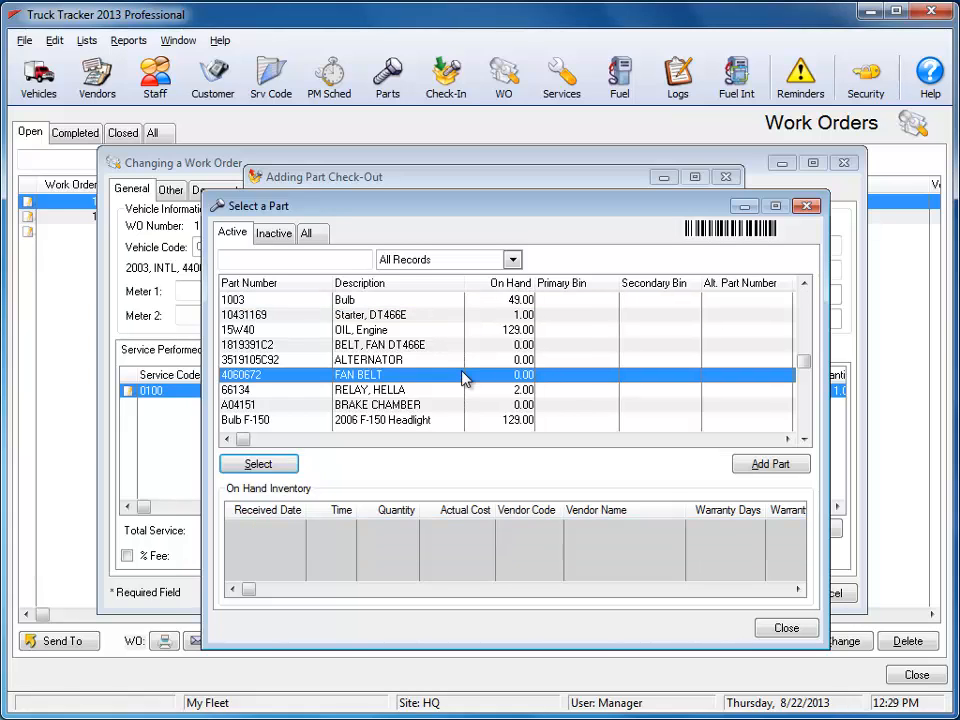
click(258, 464)
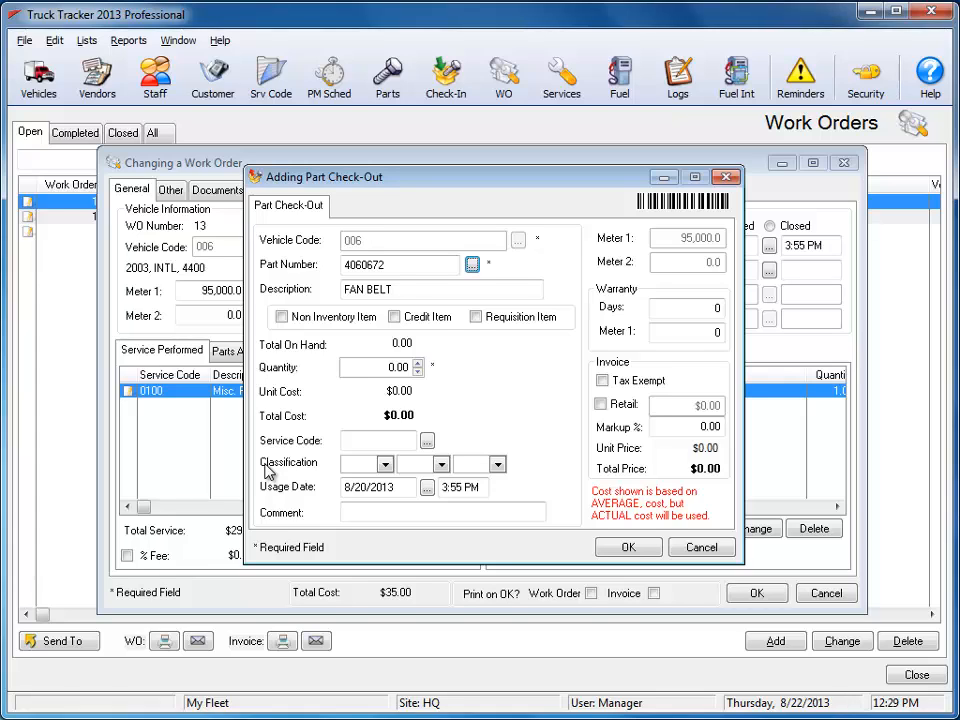
- Mark the fan belt as a non inventory item supplied by vendor SCAP, SANTA CRUZ AUTO PARTS
click(282, 317)
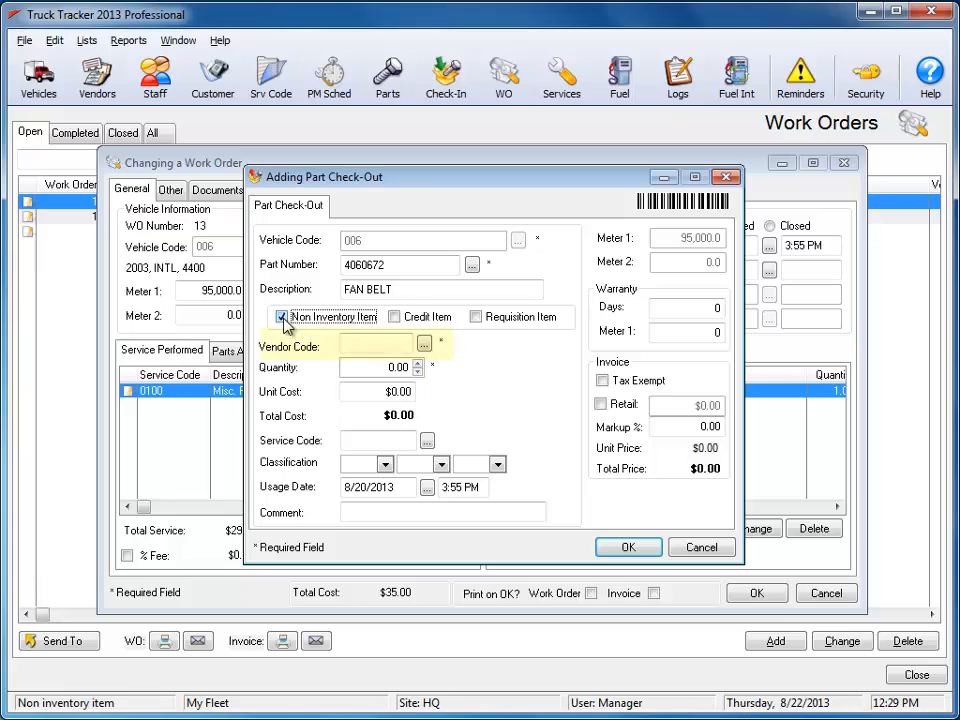
click(424, 343)
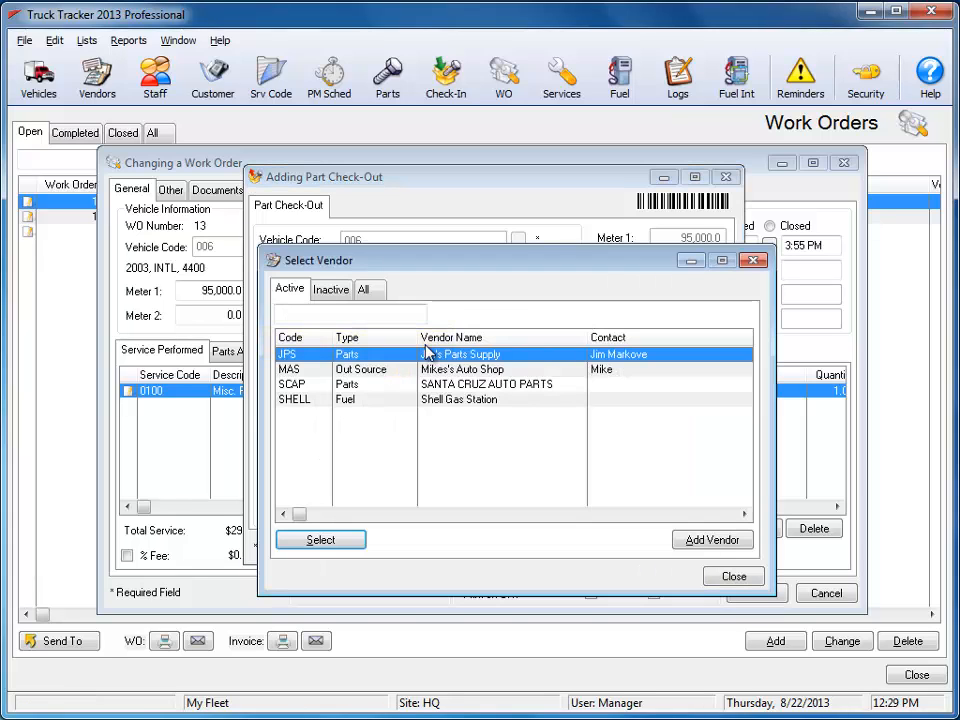
click(435, 385)
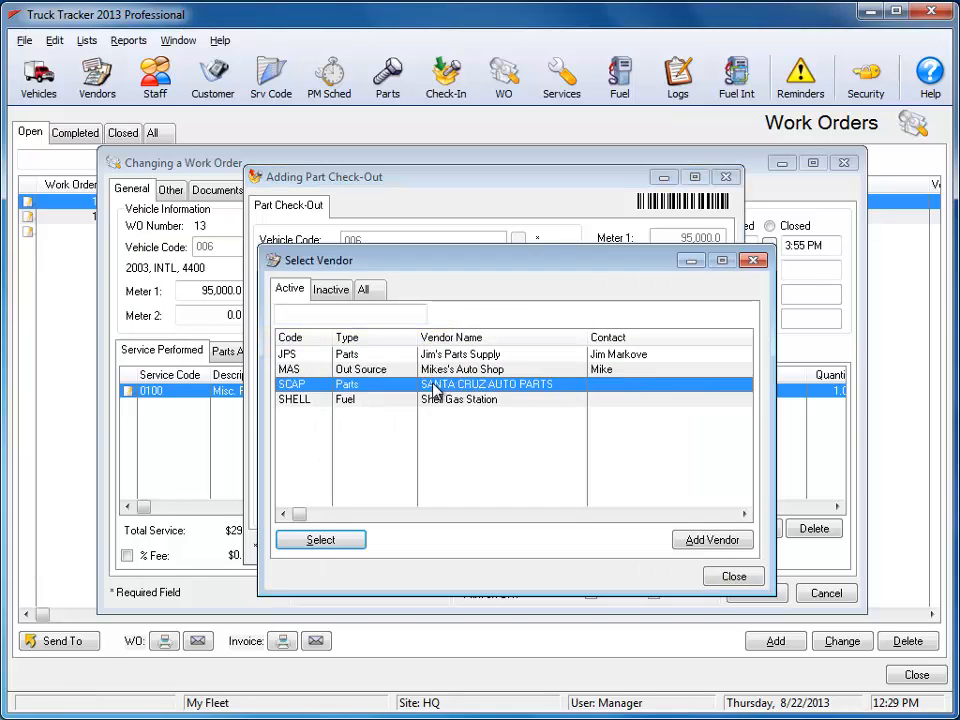
click(354, 544)
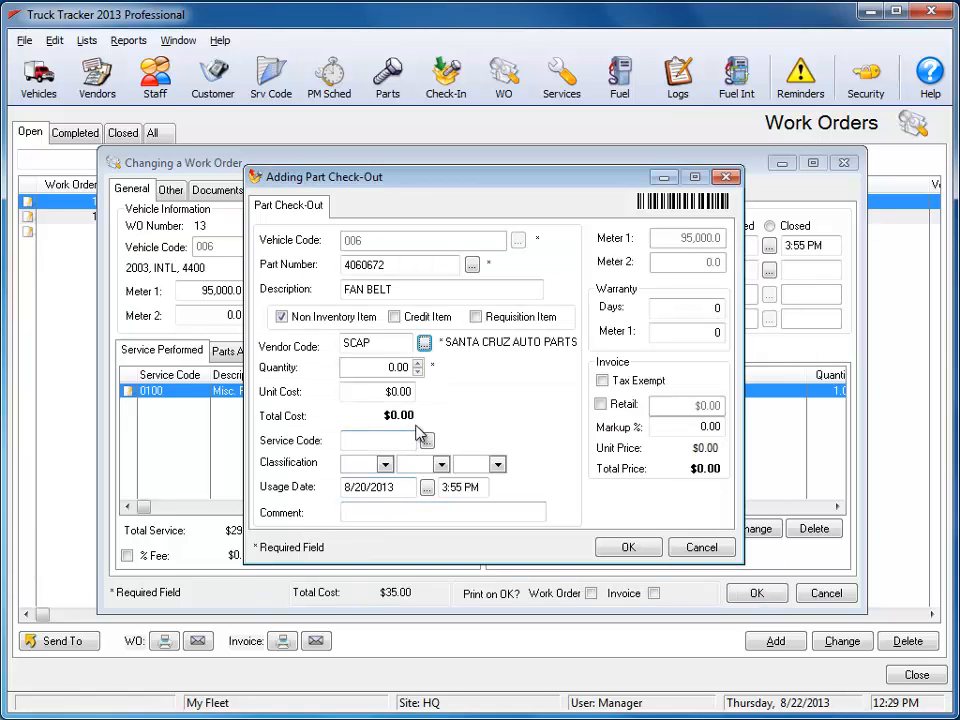
- Set the fan belt's quantity to 1.00 and unit cost to 25.22, save the check-out, and view the cost details of the parts used
click(418, 363)
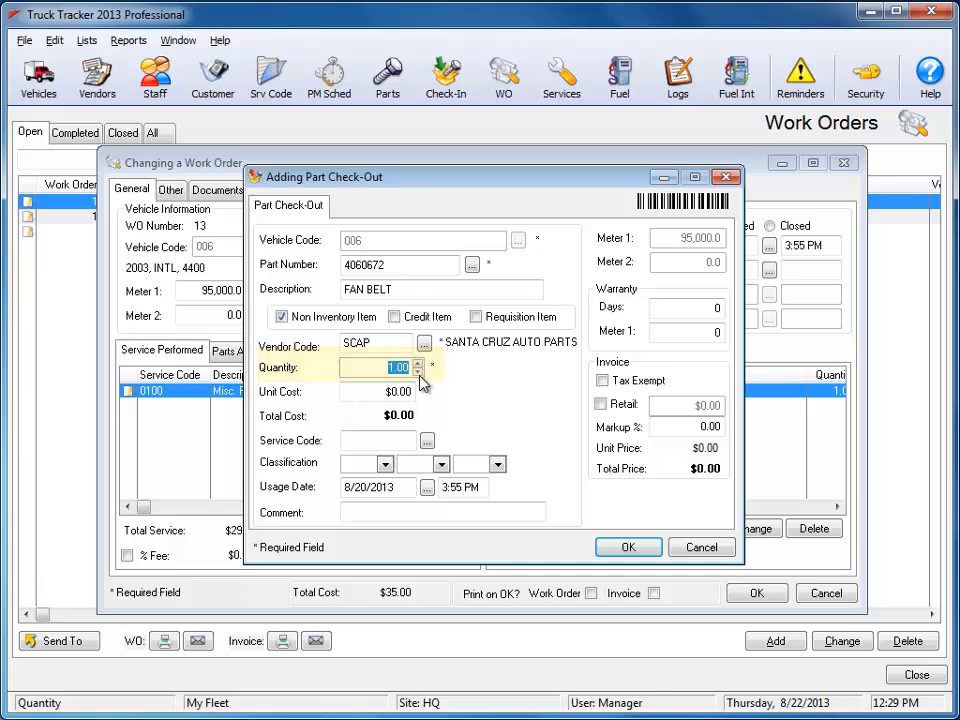
click(415, 392)
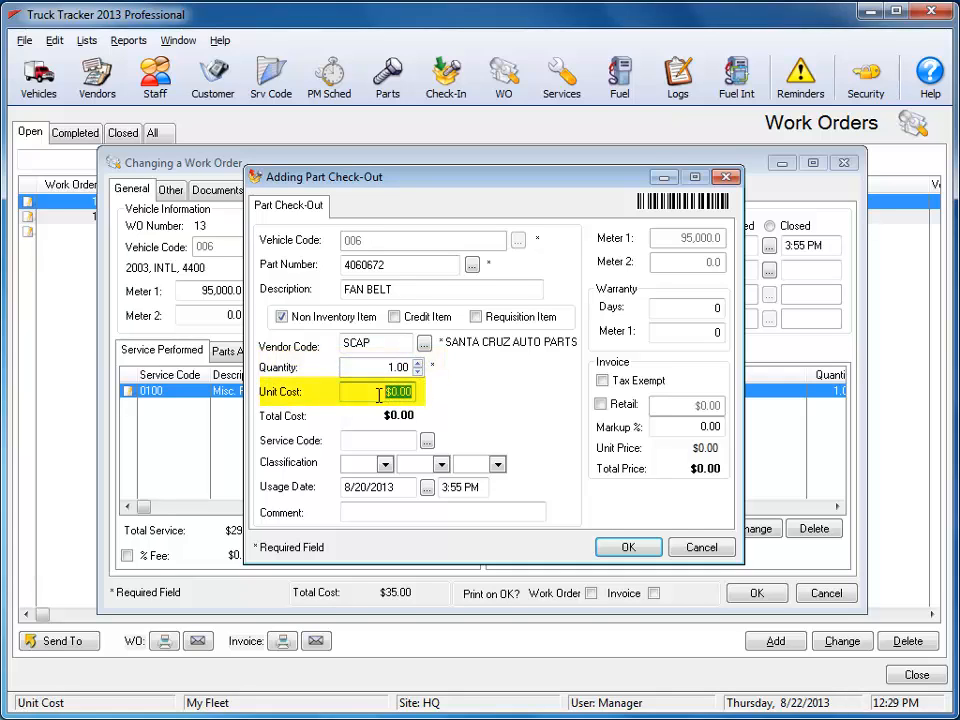
text(25)
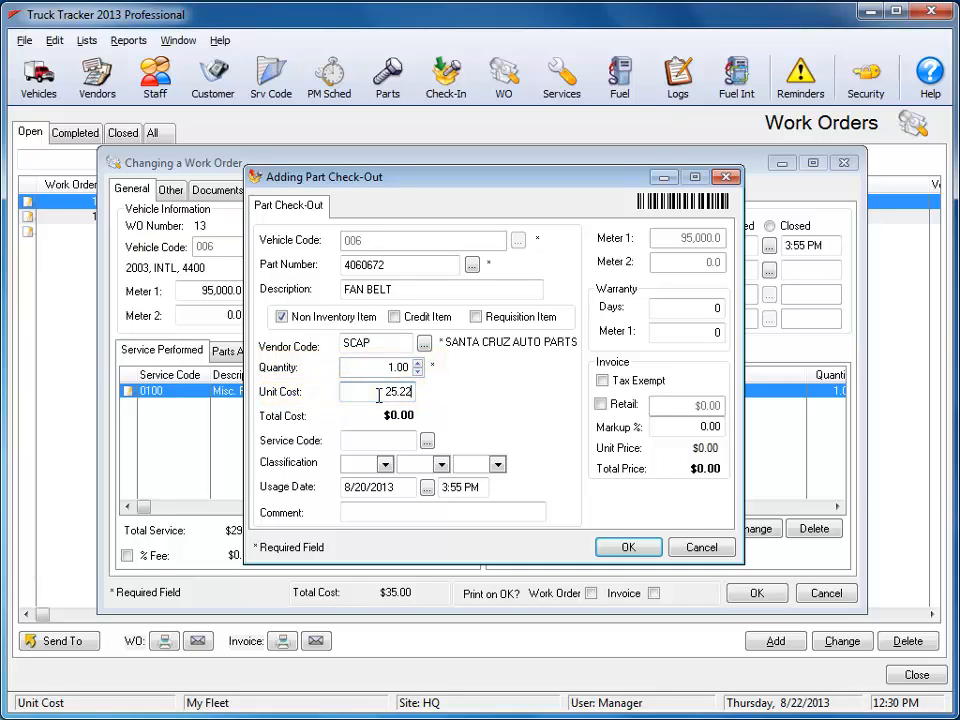
text(.22)
click(628, 549)
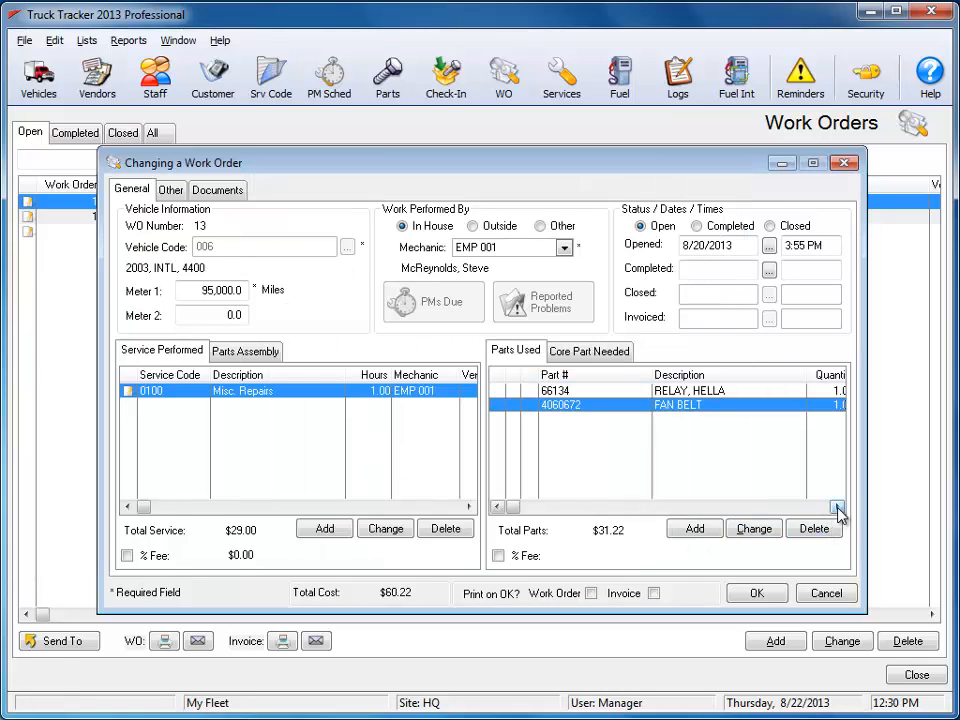
click(836, 507)
click(836, 507)
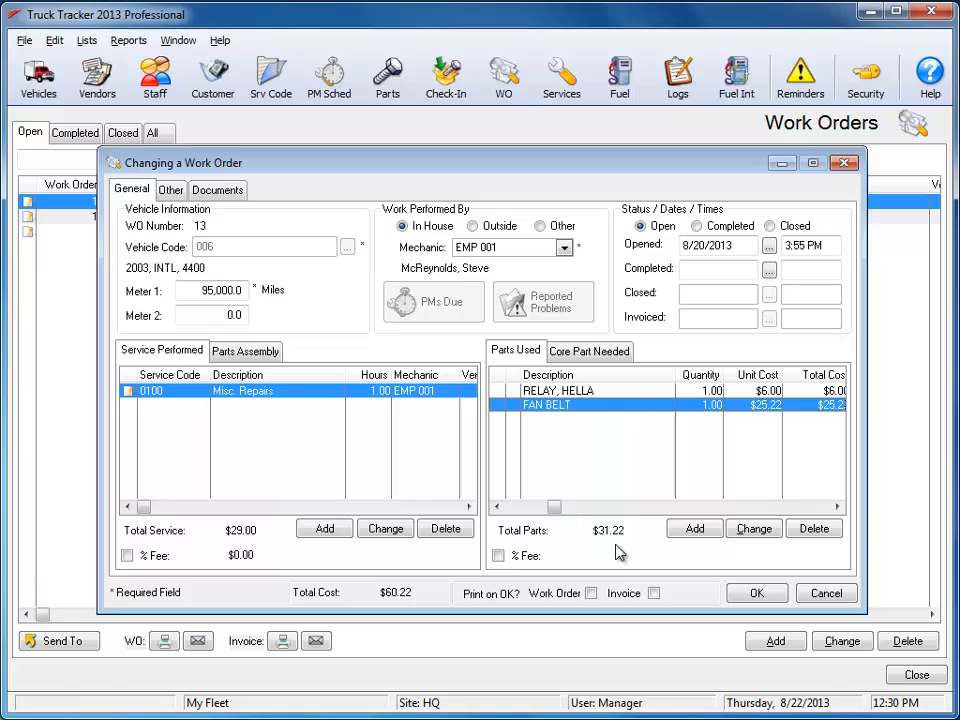
- Add the line "REPLACED BAD FAN BELT" to the work order notes and save the work order
click(170, 190)
click(450, 422)
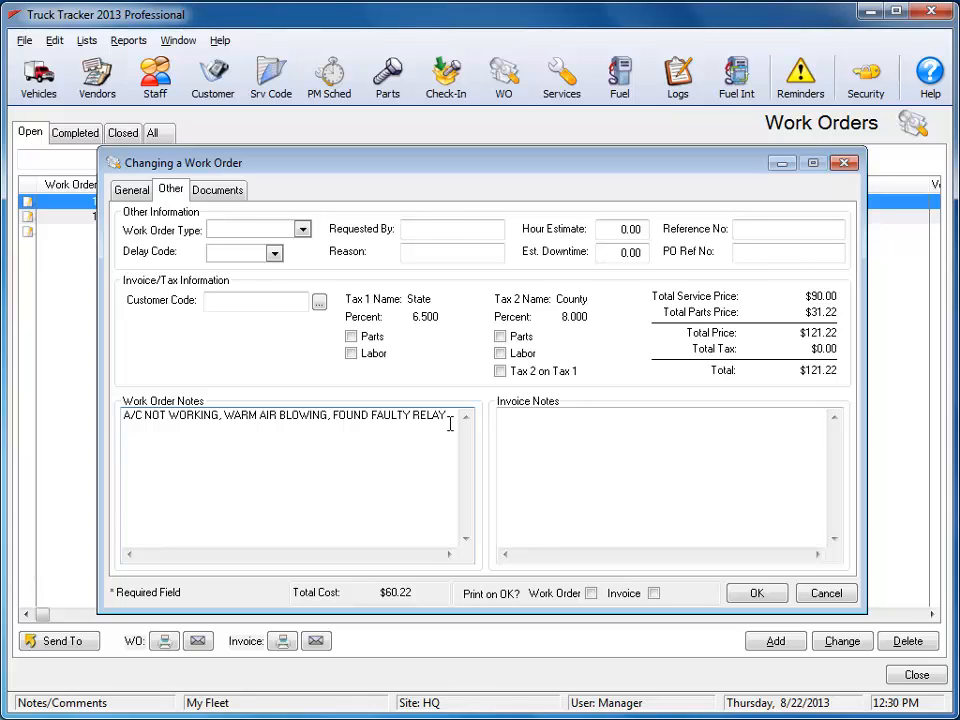
key(Return)
text(REP)
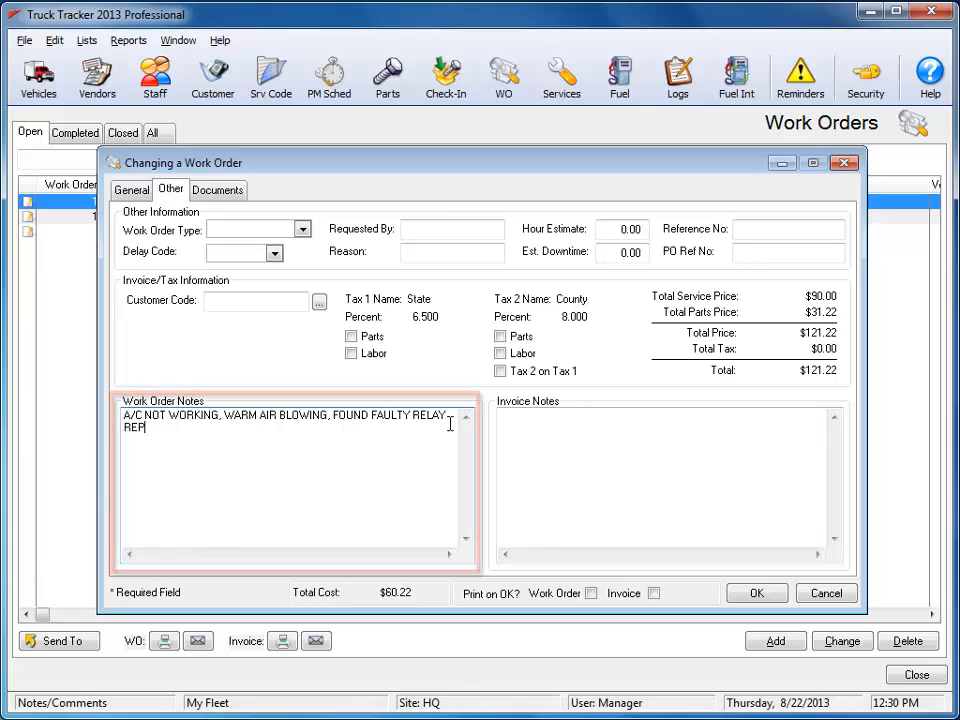
text(LACED BAD FAN BELT)
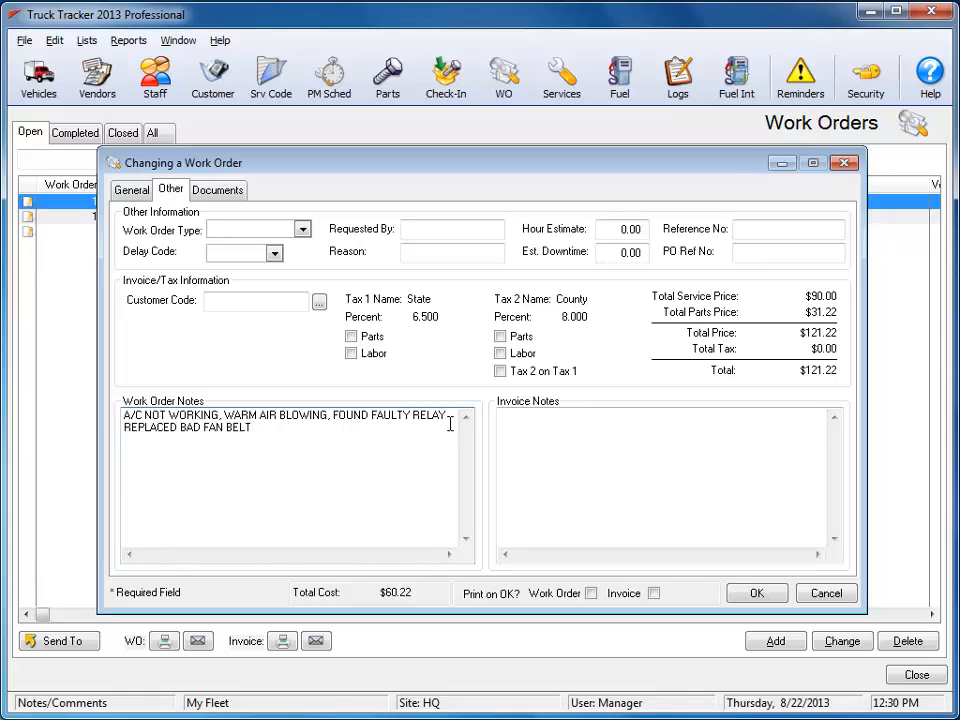
click(753, 594)
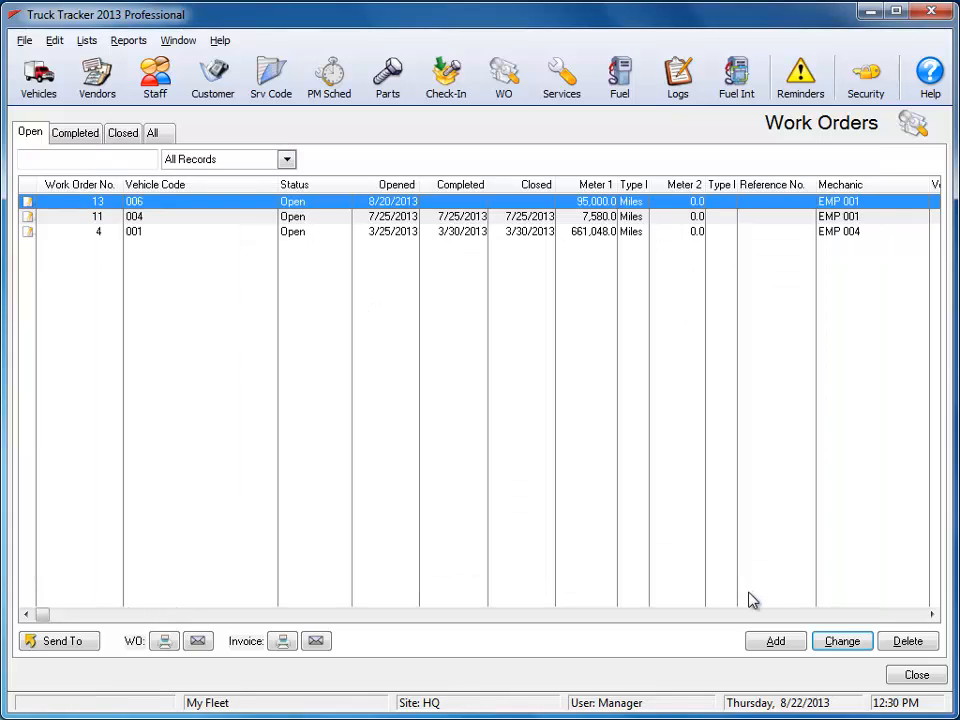
- Set the status of vehicle 006's work order to Closed and save it with the work order printout enabled
click(828, 645)
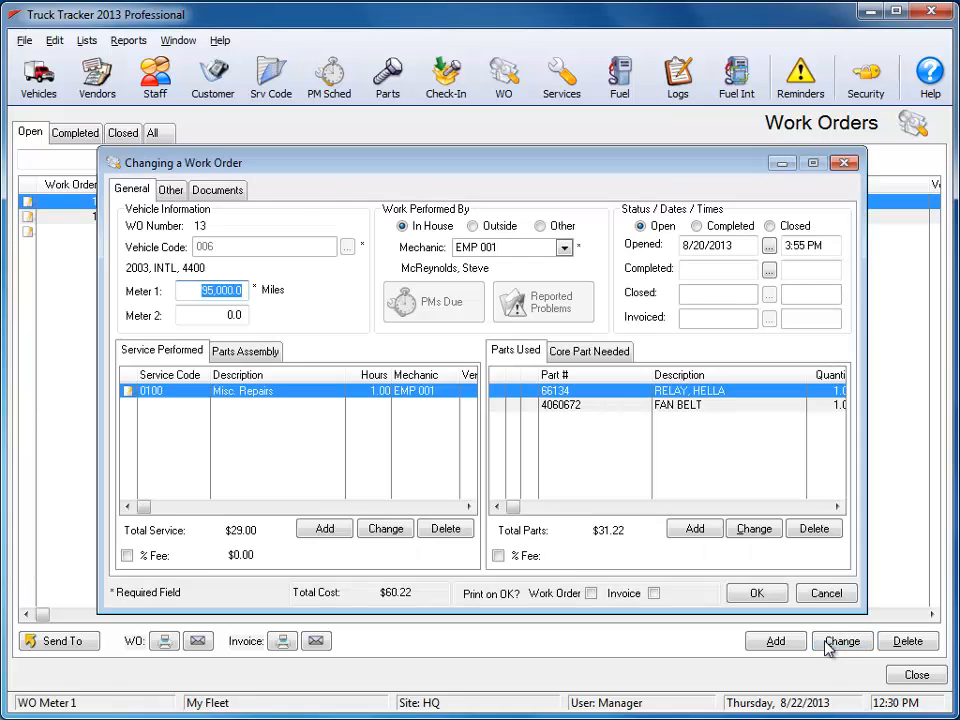
click(698, 226)
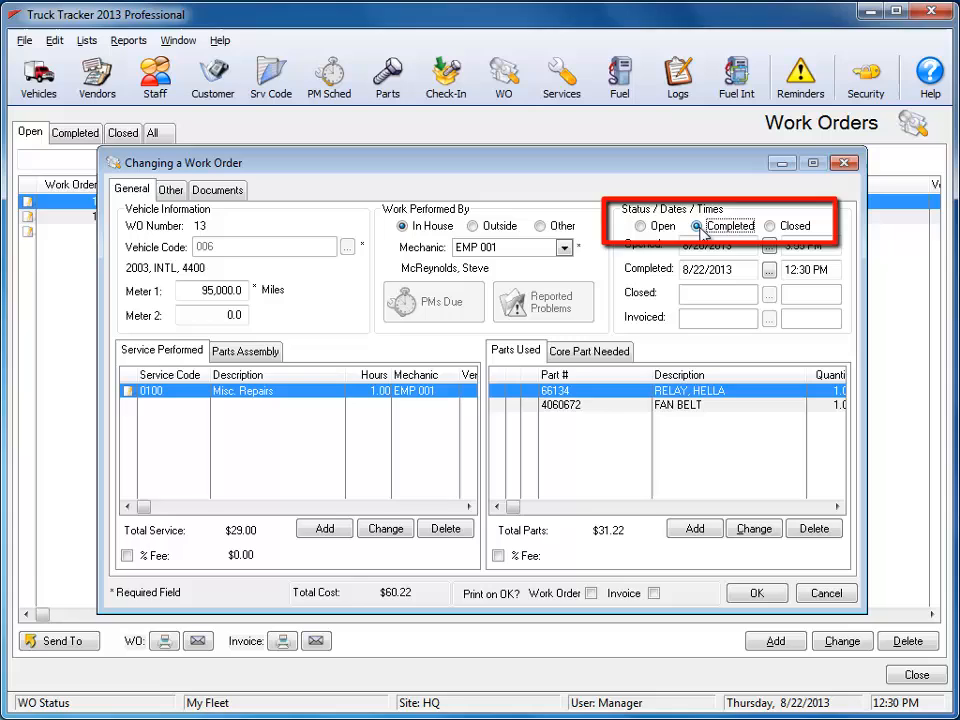
click(770, 226)
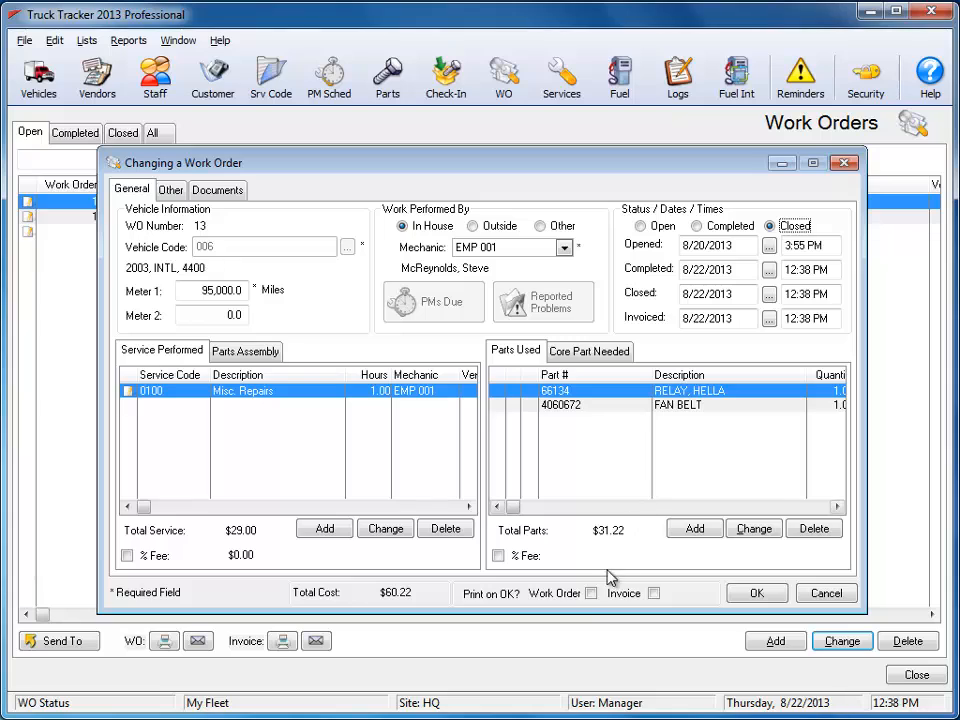
click(591, 594)
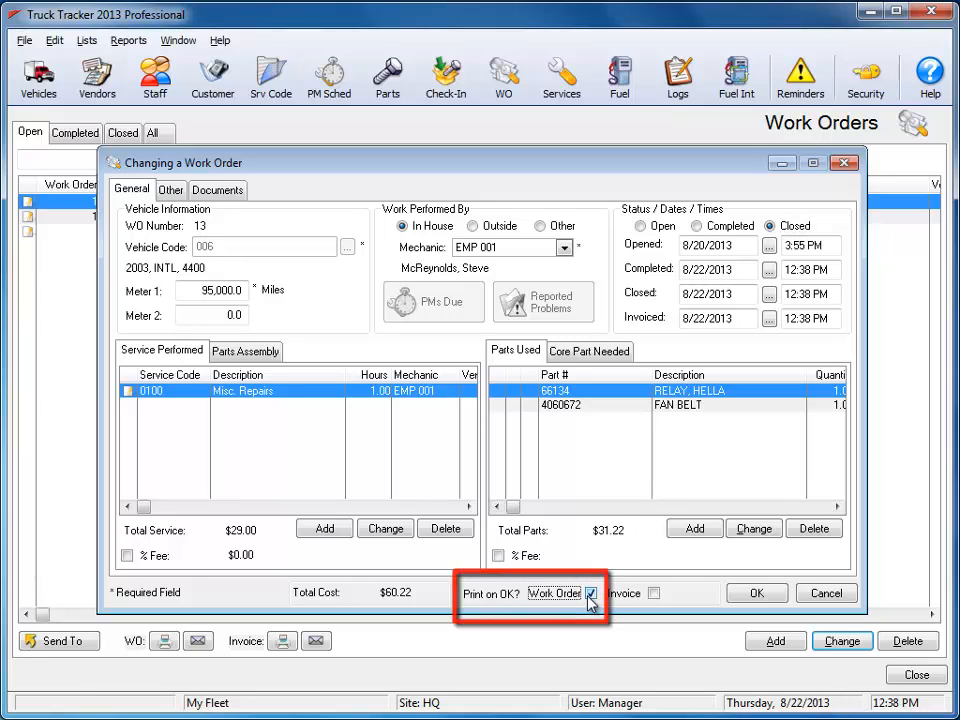
click(757, 594)
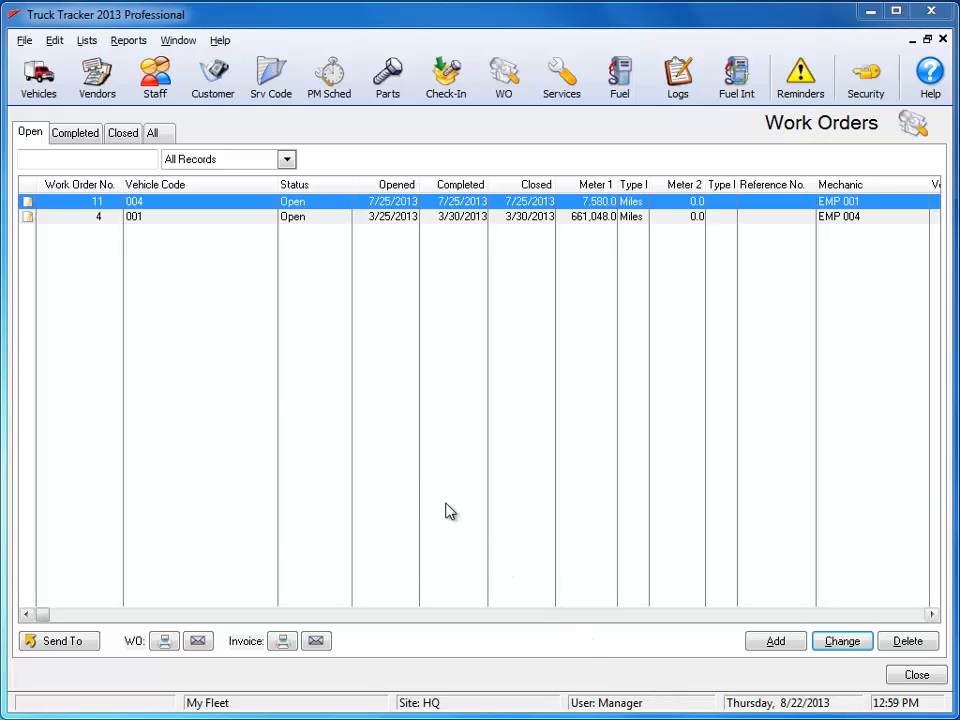
- Review vehicle 006's work order among the closed work orders, then close it and the work orders list
click(122, 135)
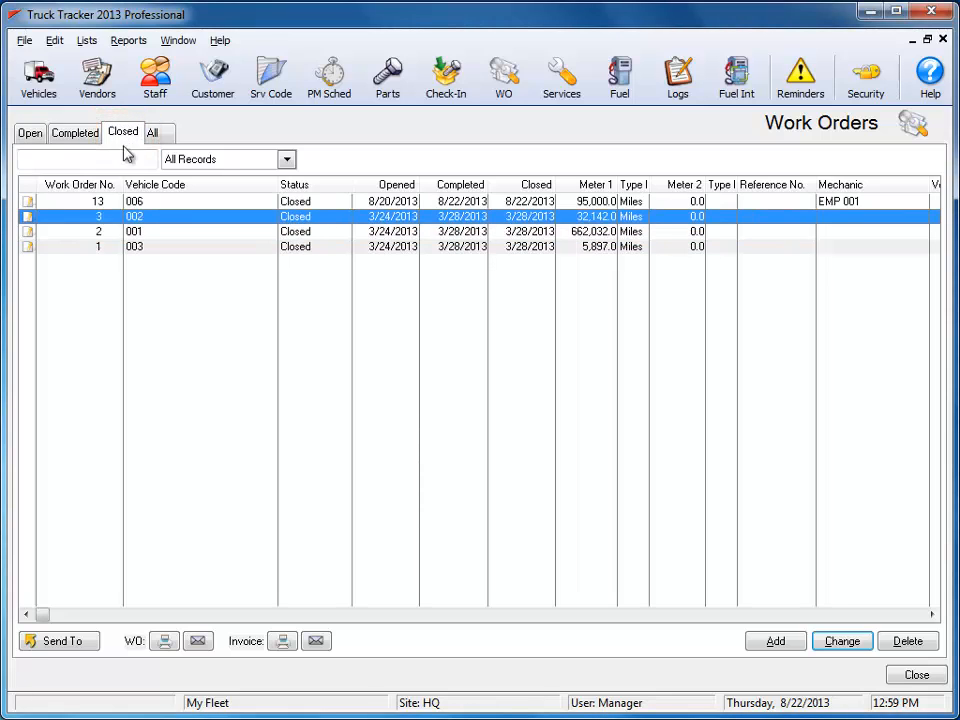
click(155, 203)
double_click(155, 203)
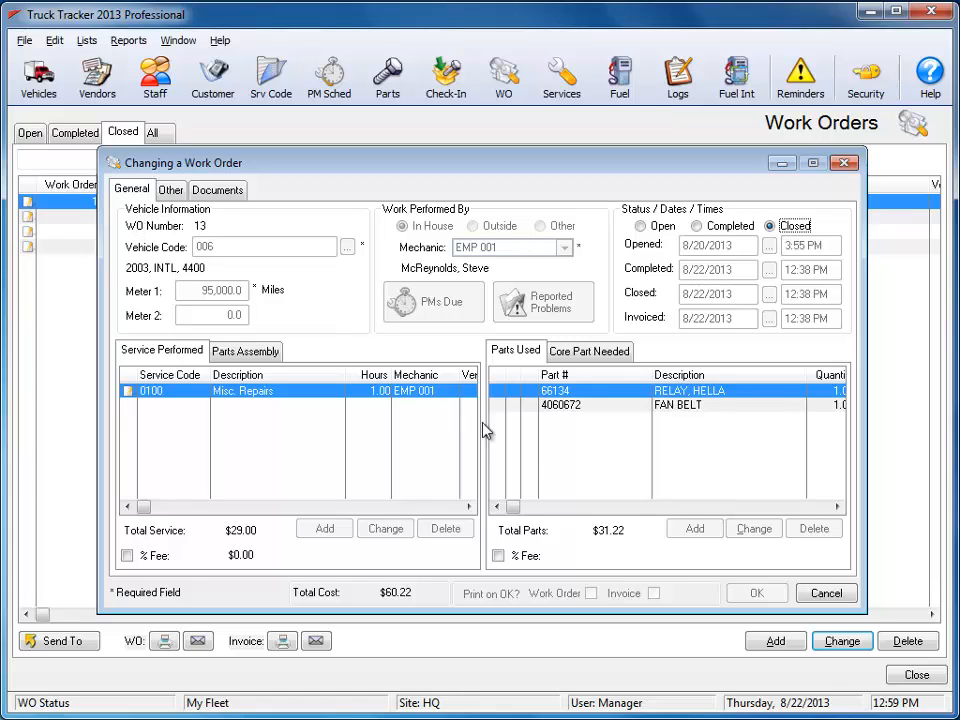
click(828, 595)
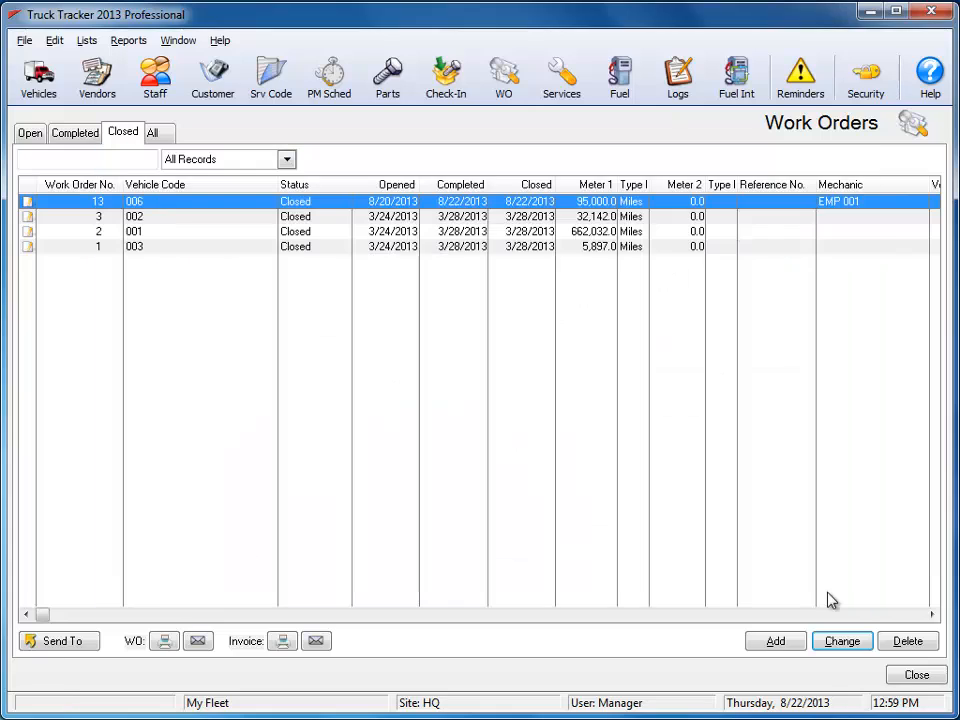
click(916, 675)
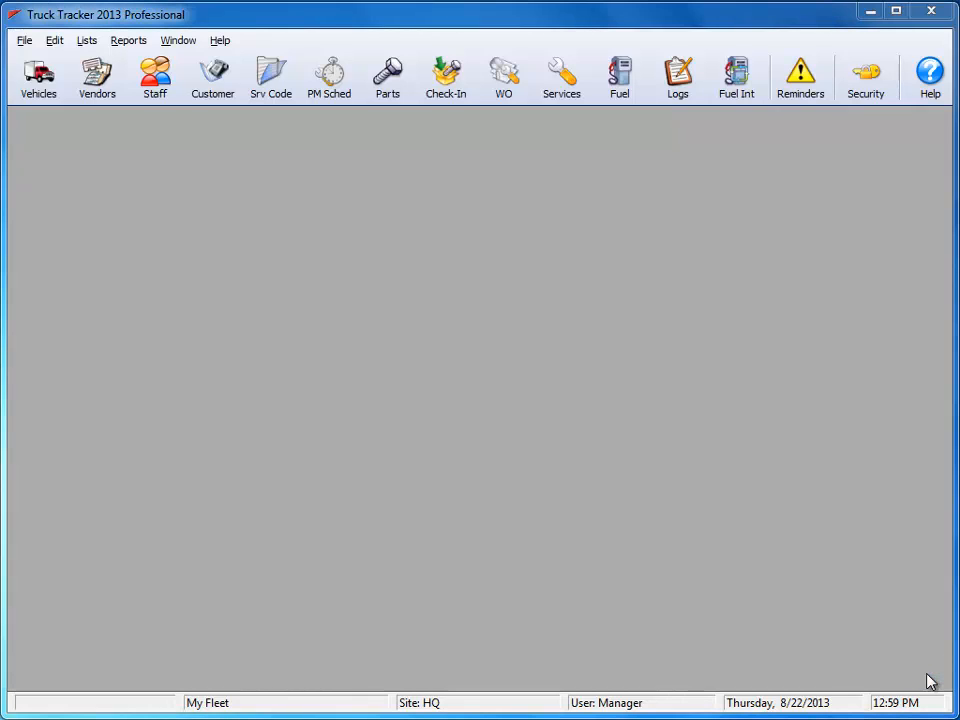